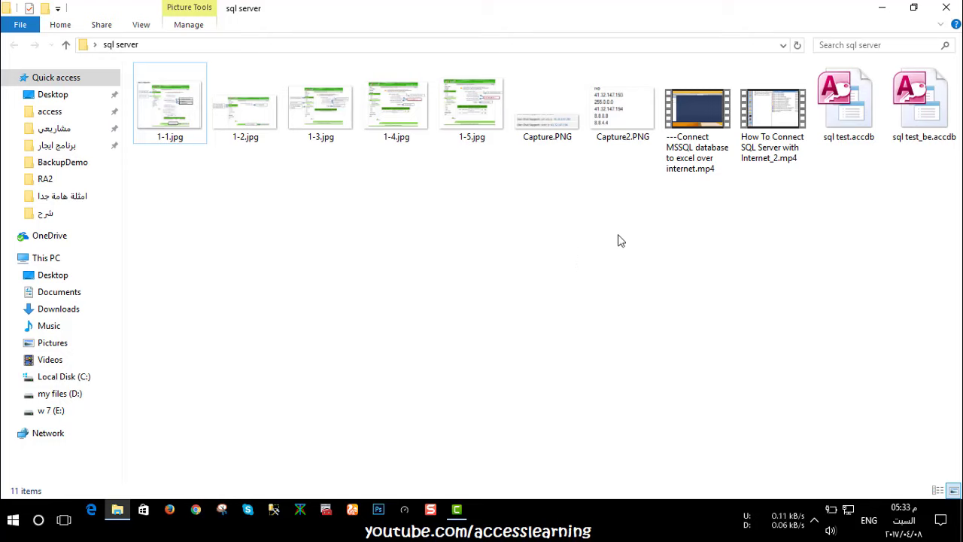
- Add a new Microsoft Access Database file, name it asoft, and open asoft.accdb
right_click(514, 212)
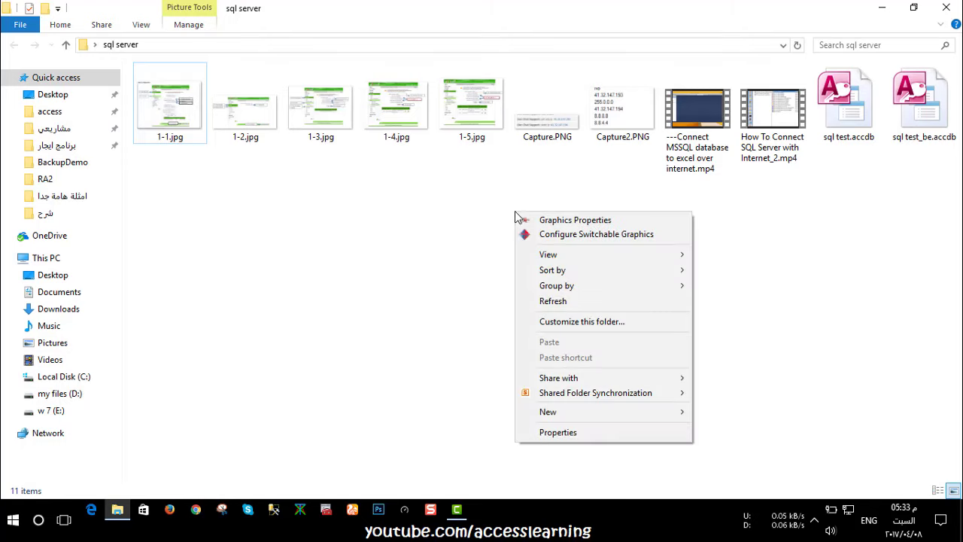
mouse_move(585, 413)
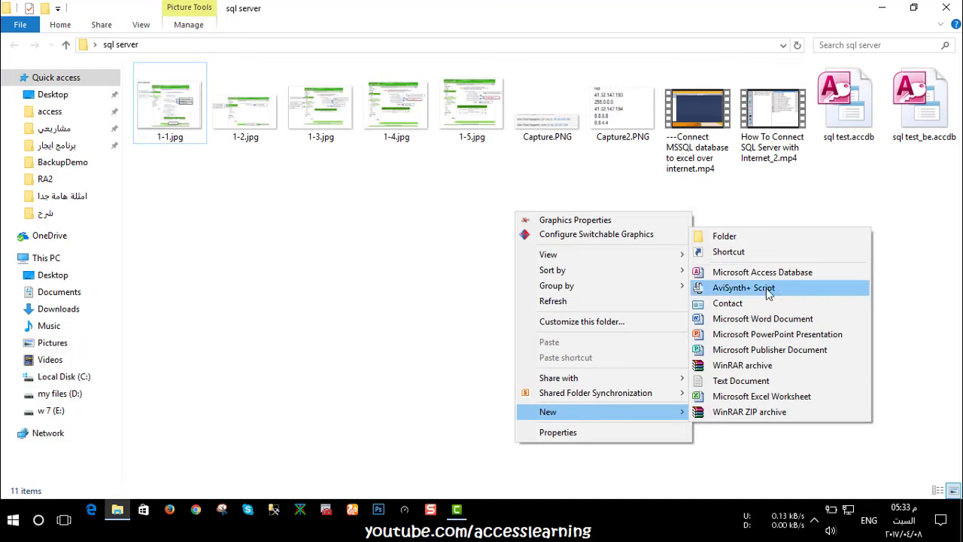
left_click(749, 271)
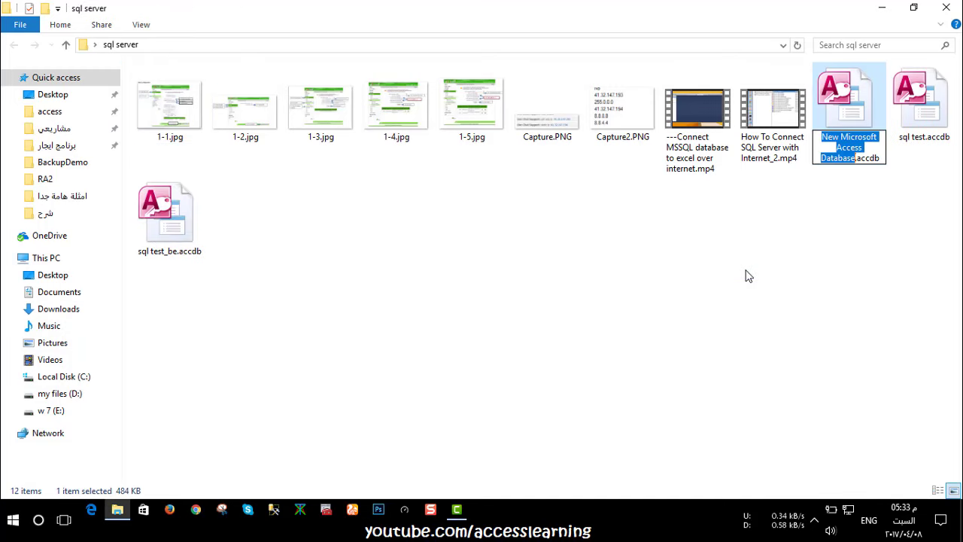
type("asoft")
key("Return")
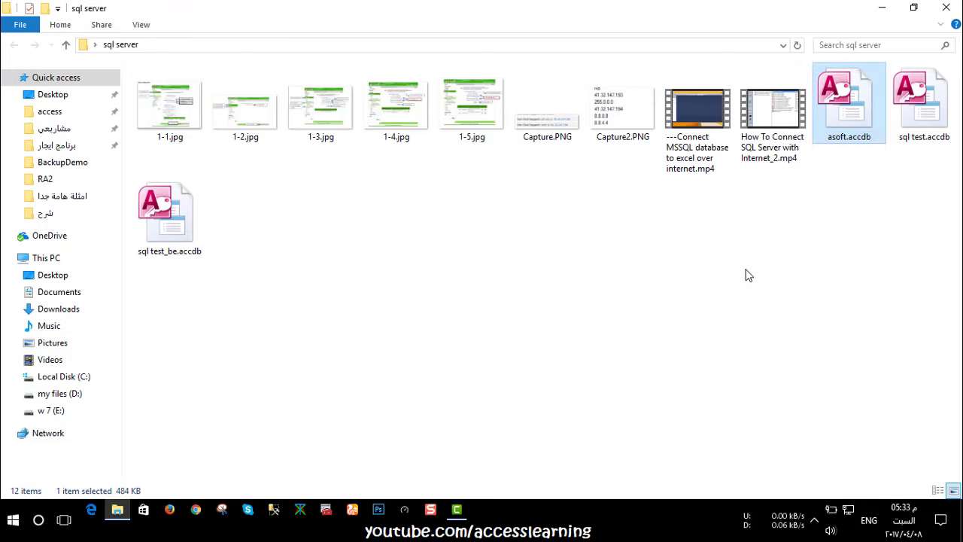
double_click(844, 124)
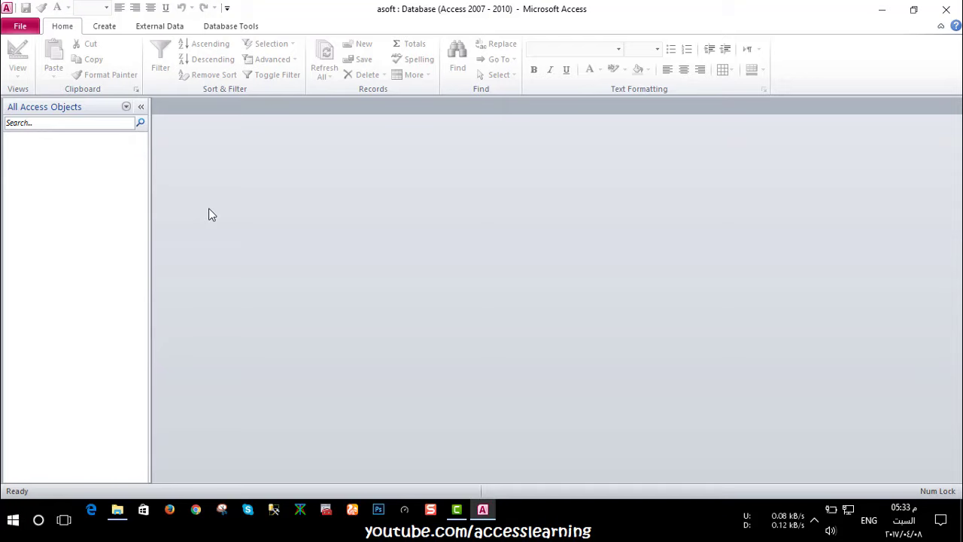
- Start a new table design with field x (Text) and field z (Number)
left_click(110, 34)
left_click(100, 75)
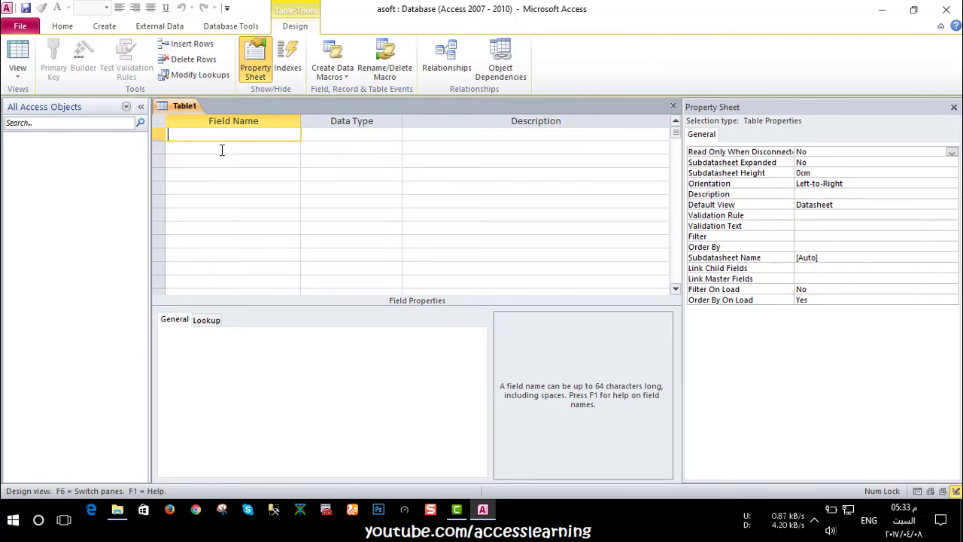
type("x")
key("Tab")
left_click(262, 151)
type("z")
left_click(311, 150)
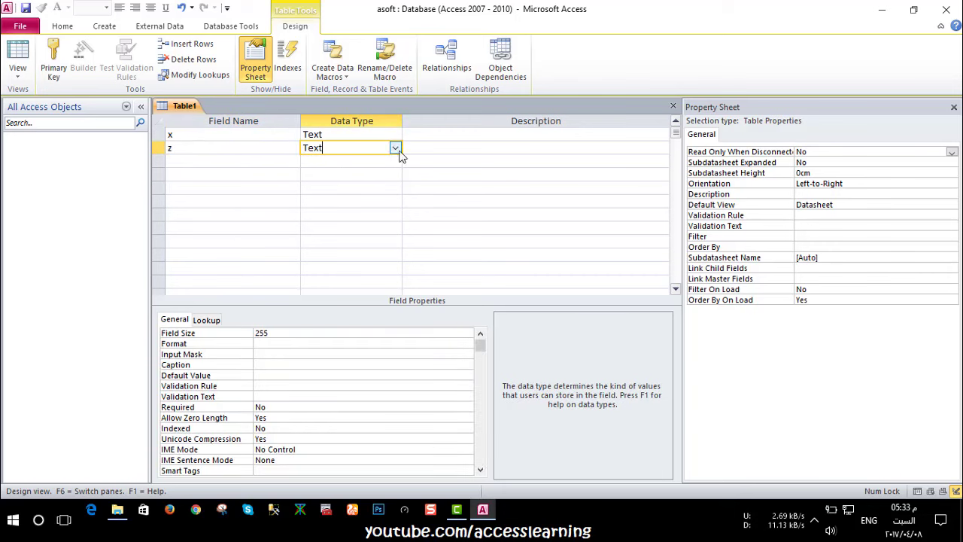
left_click(394, 147)
left_click(337, 188)
- Add field y as Date/Time and field m as Currency
left_click(210, 166)
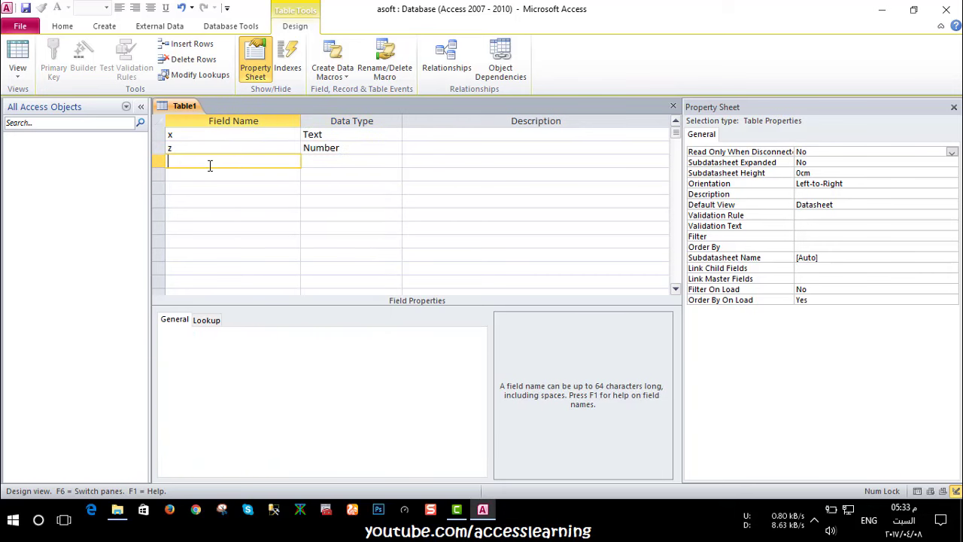
type("y")
left_click(320, 161)
left_click(394, 161)
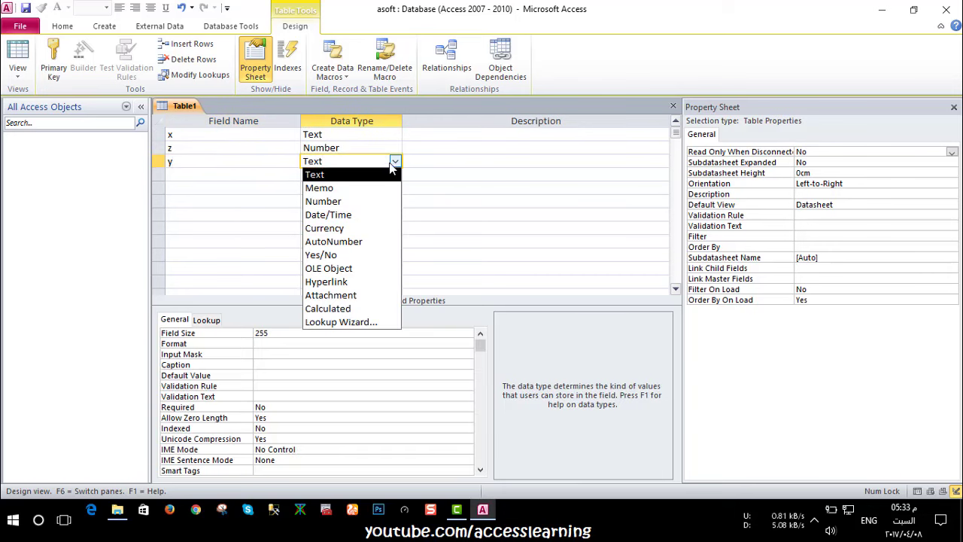
left_click(331, 215)
left_click(210, 176)
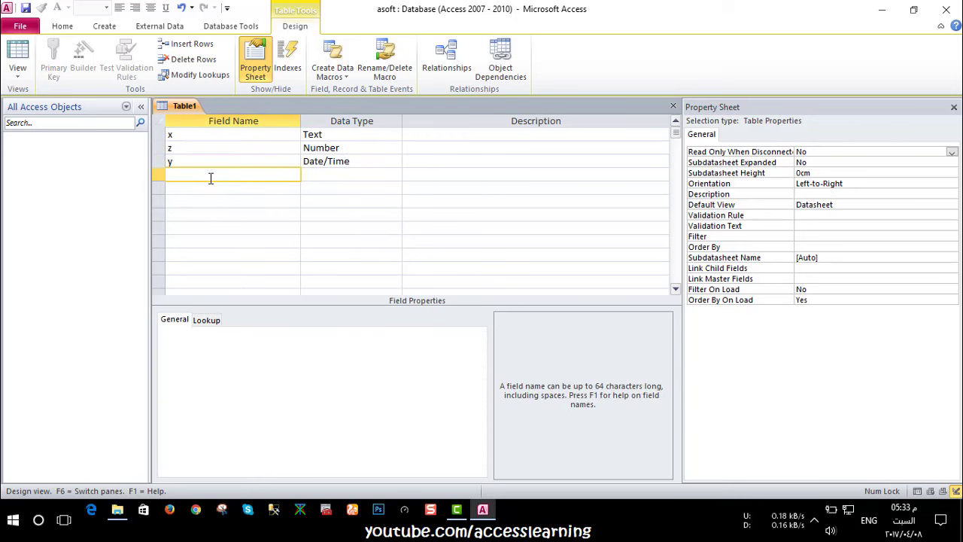
type("m")
left_click(348, 174)
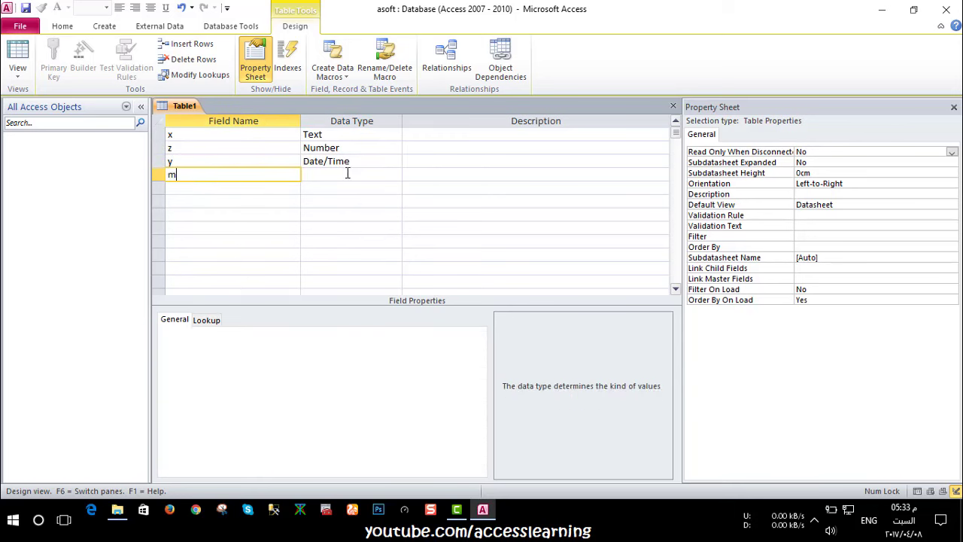
left_click(394, 174)
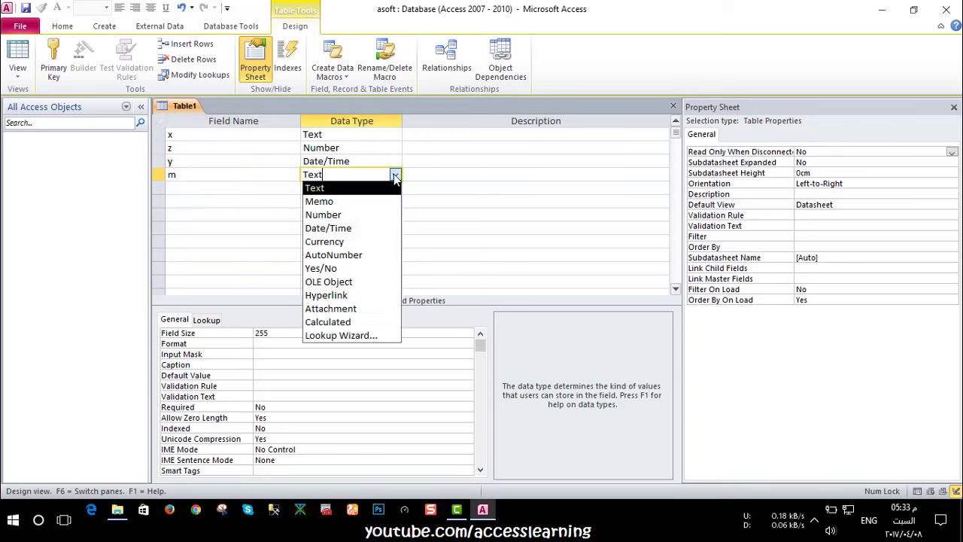
left_click(341, 241)
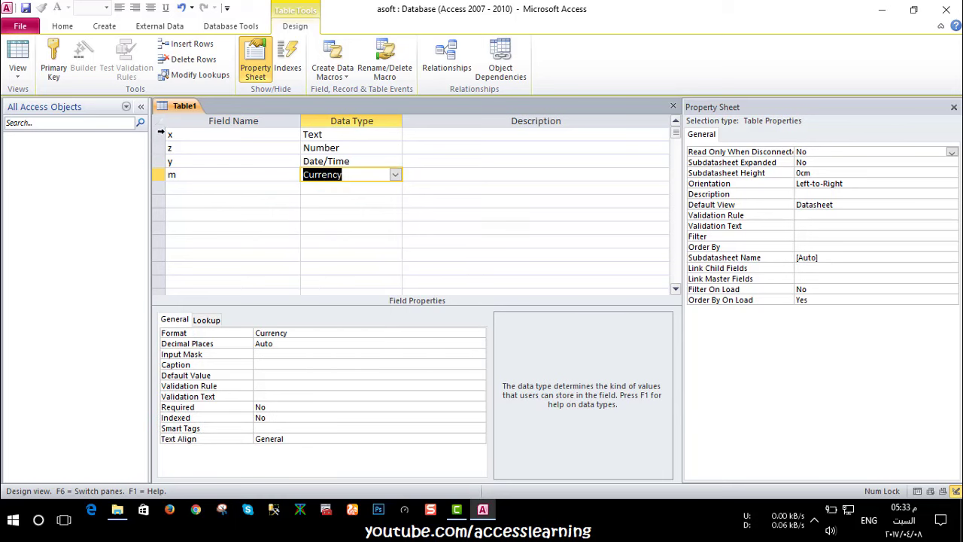
- Move z to the top as primary key, save the table as Table1, and open it
left_click(161, 149)
left_click_drag(161, 149, 155, 142)
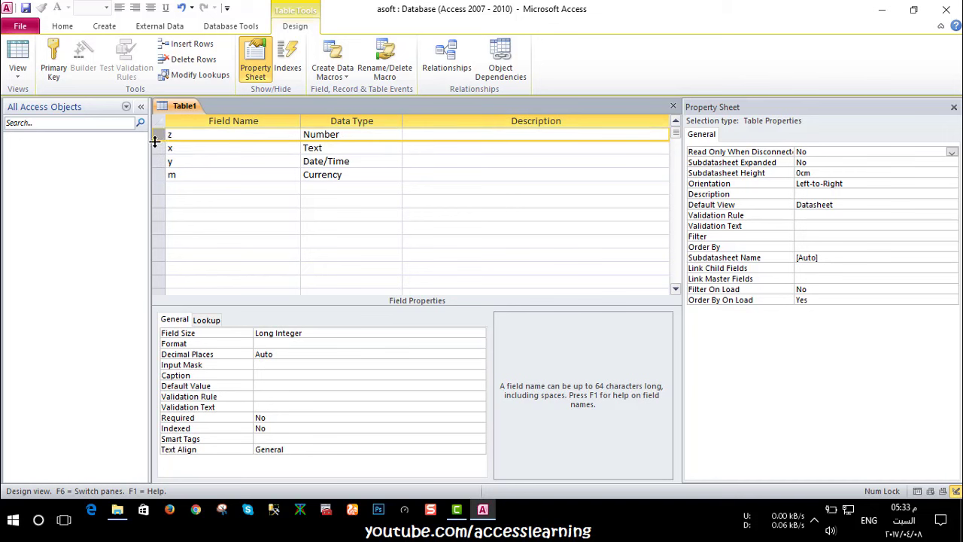
left_click(54, 61)
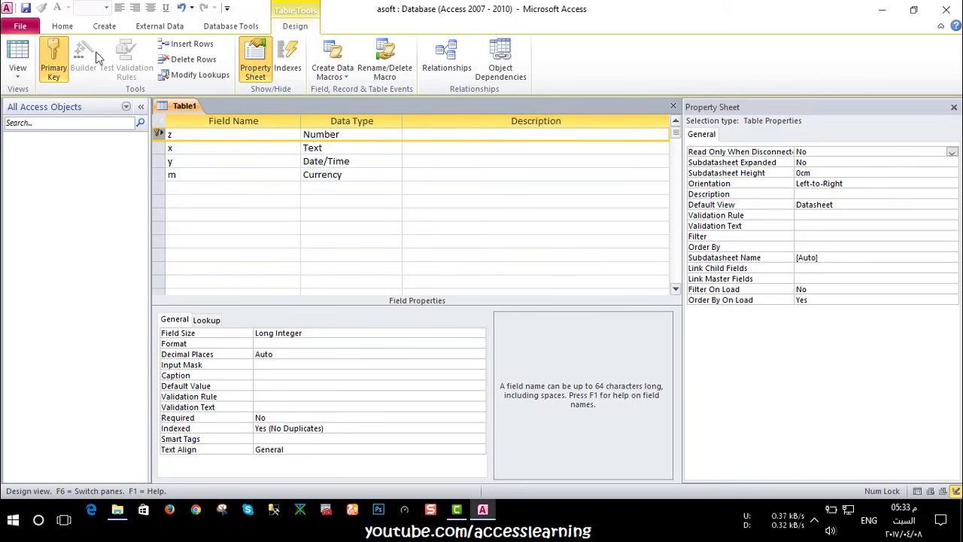
left_click(25, 8)
left_click(474, 203)
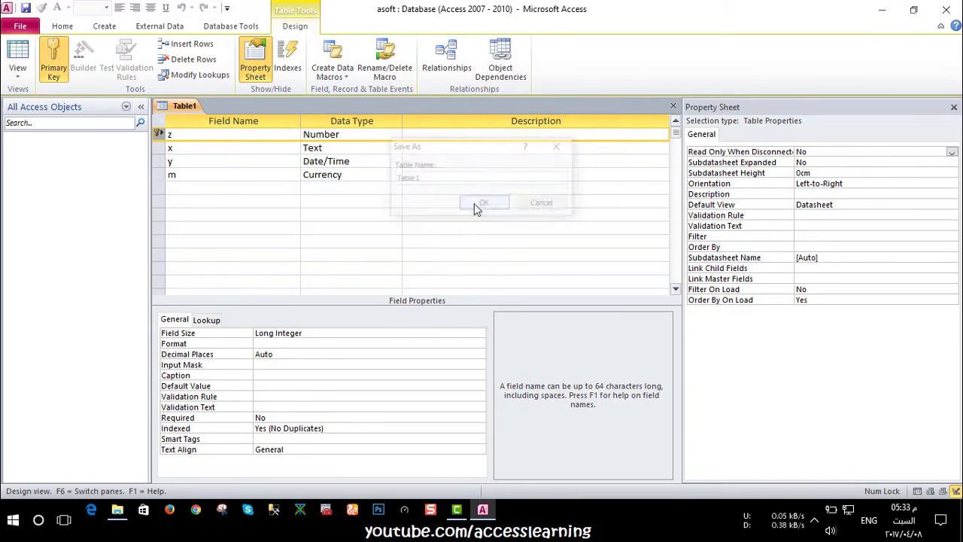
left_click(673, 108)
double_click(64, 158)
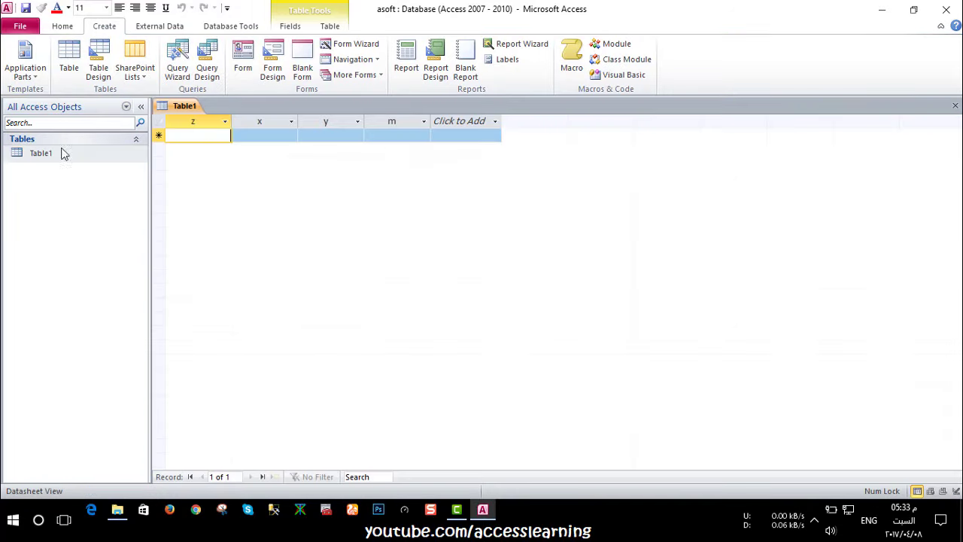
- Close the Table1 datasheet and export Table1 to an ODBC database, keeping the name Table1
left_click(954, 106)
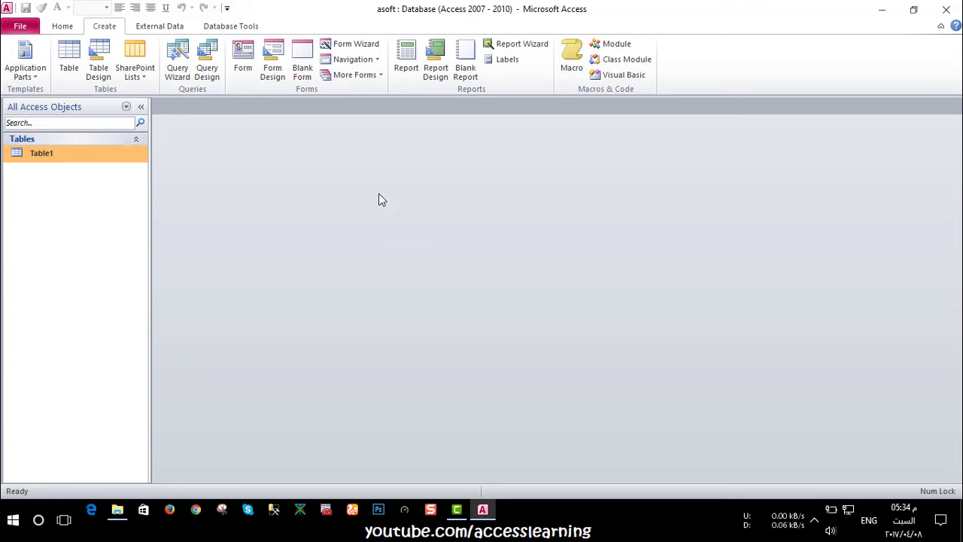
right_click(95, 153)
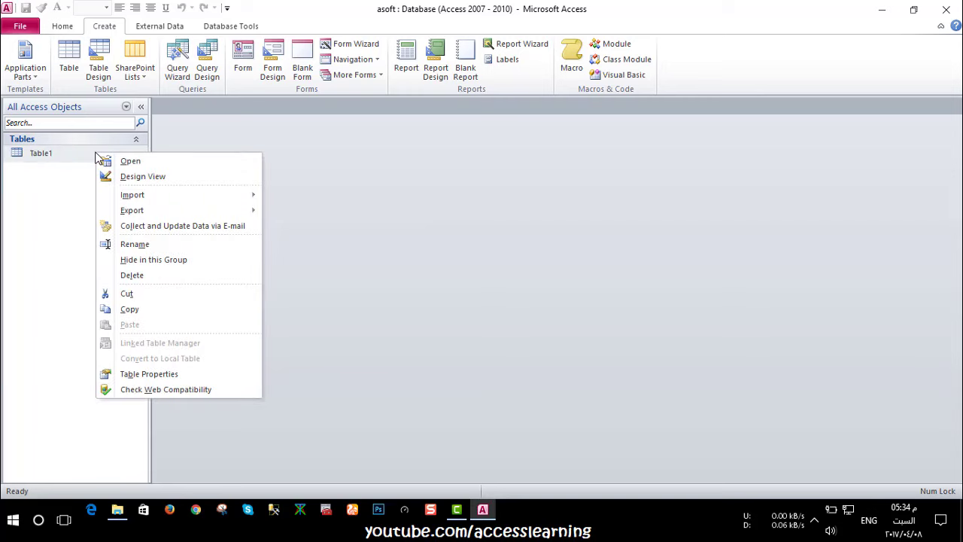
mouse_move(185, 214)
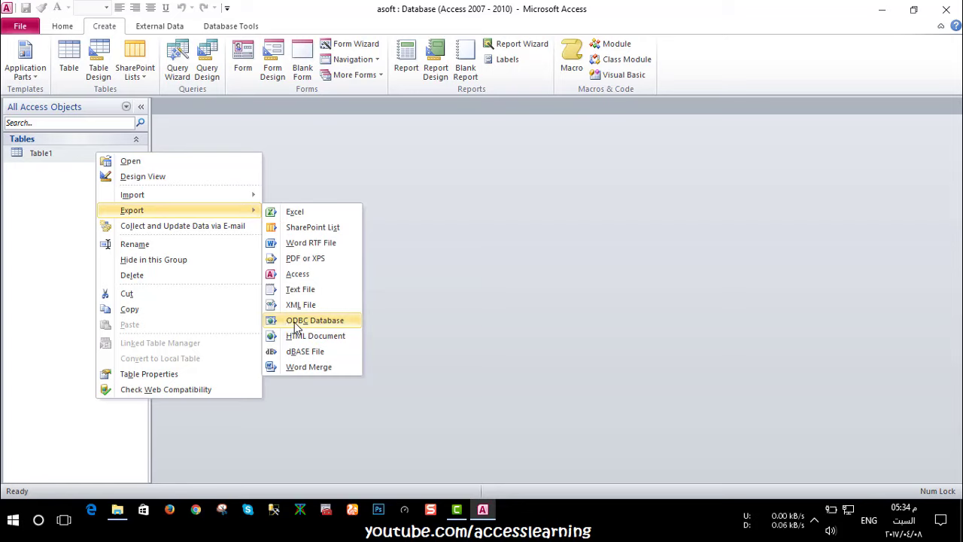
left_click(328, 324)
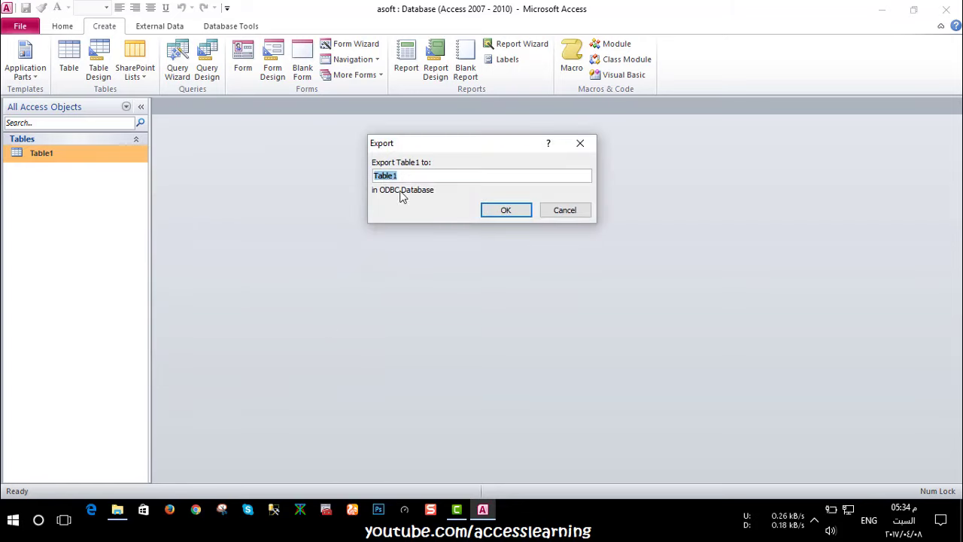
left_click(501, 211)
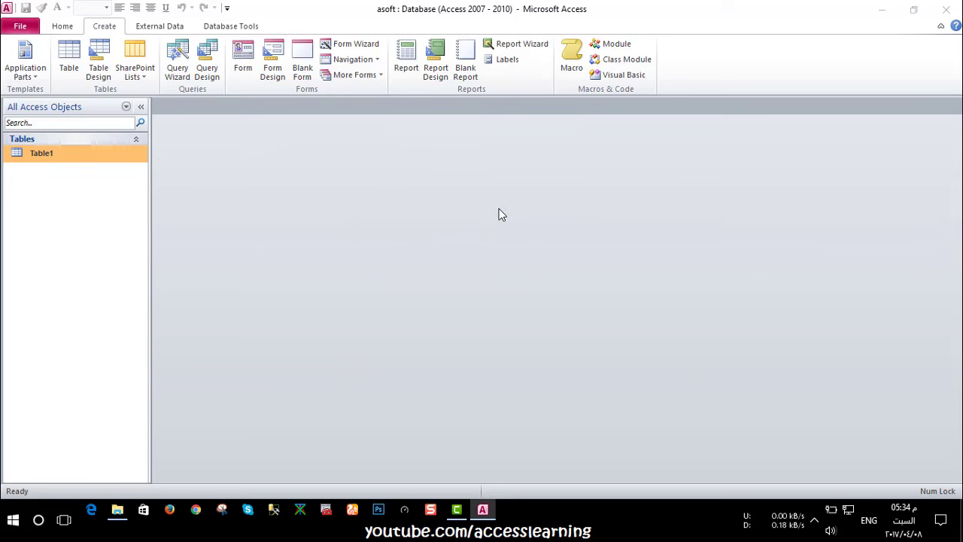
- Start a new user machine data source using the SQL Server driver
left_click_drag(139, 23, 410, 138)
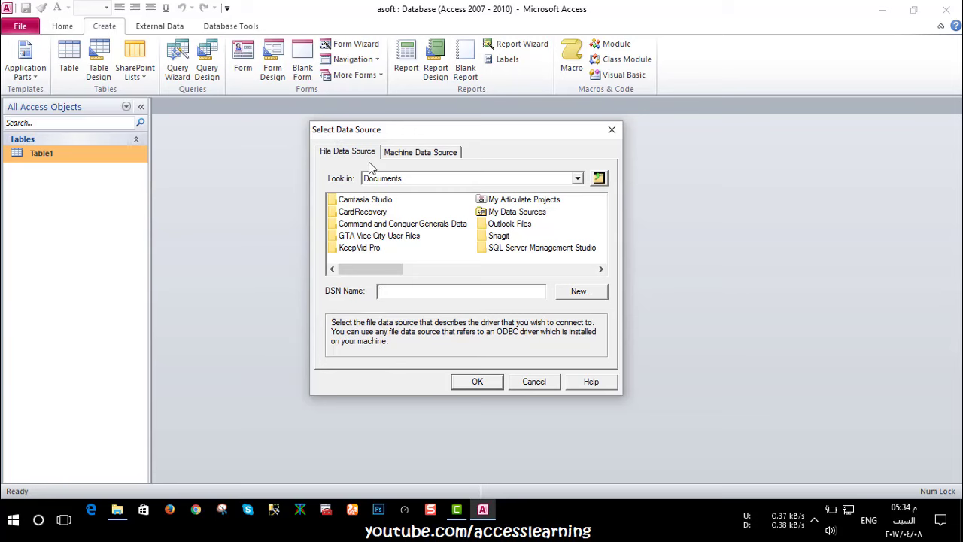
left_click(411, 153)
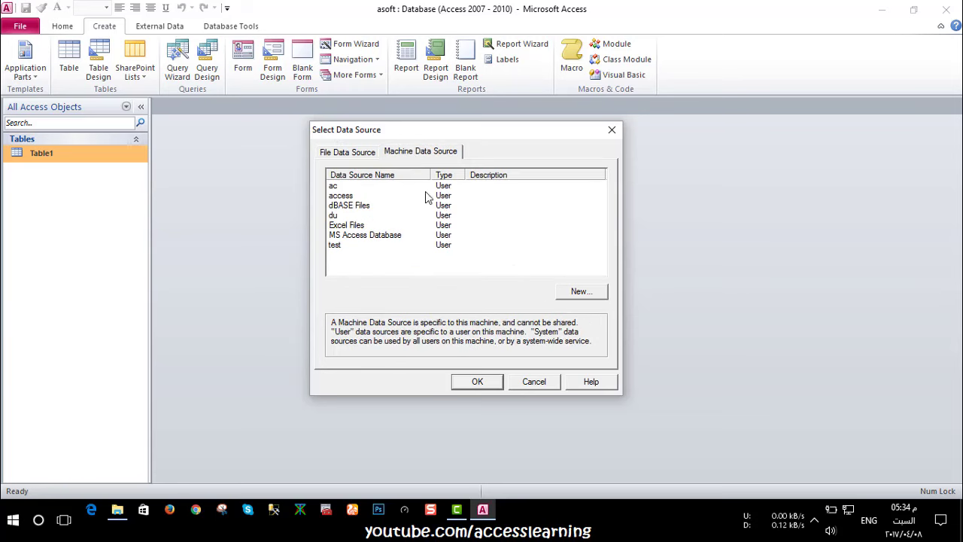
left_click(573, 292)
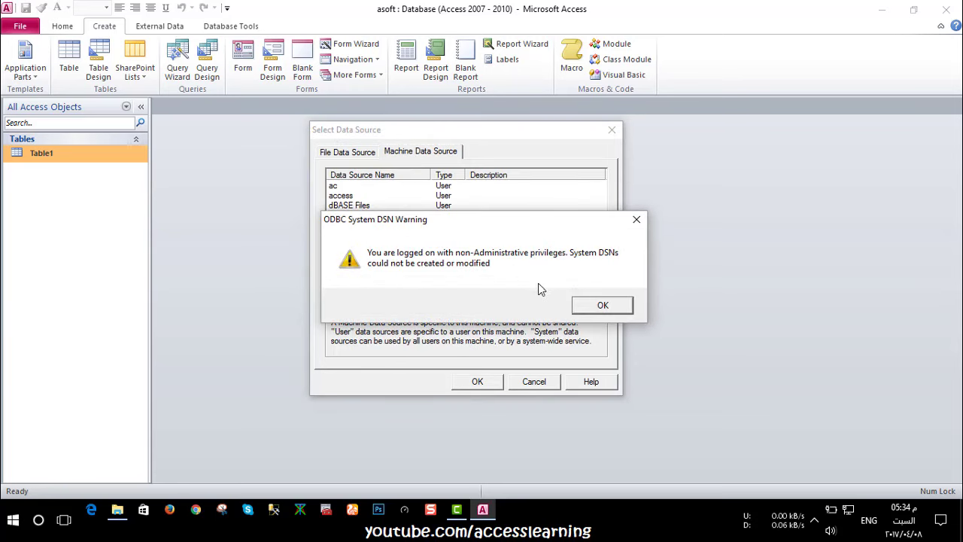
left_click(602, 304)
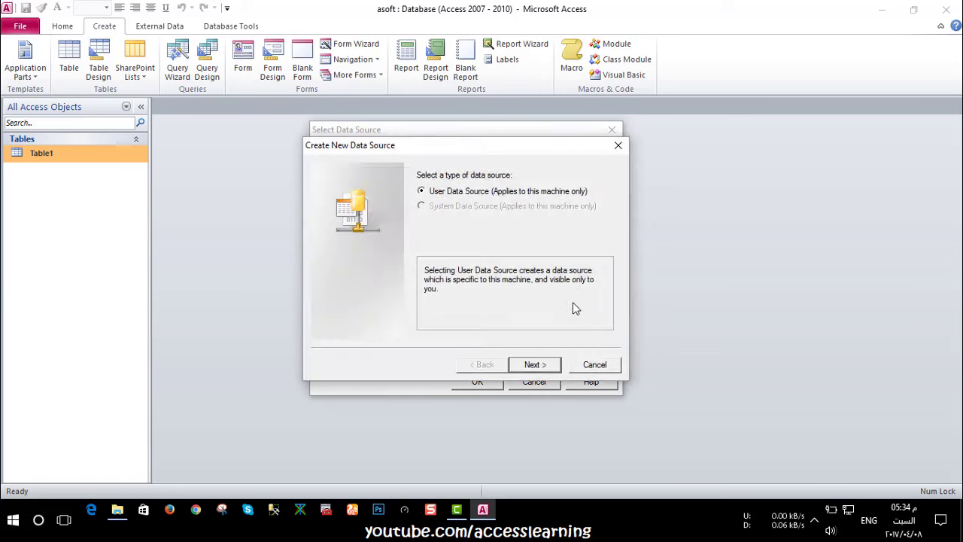
left_click(548, 366)
left_click_drag(609, 229, 609, 277)
left_click(443, 274)
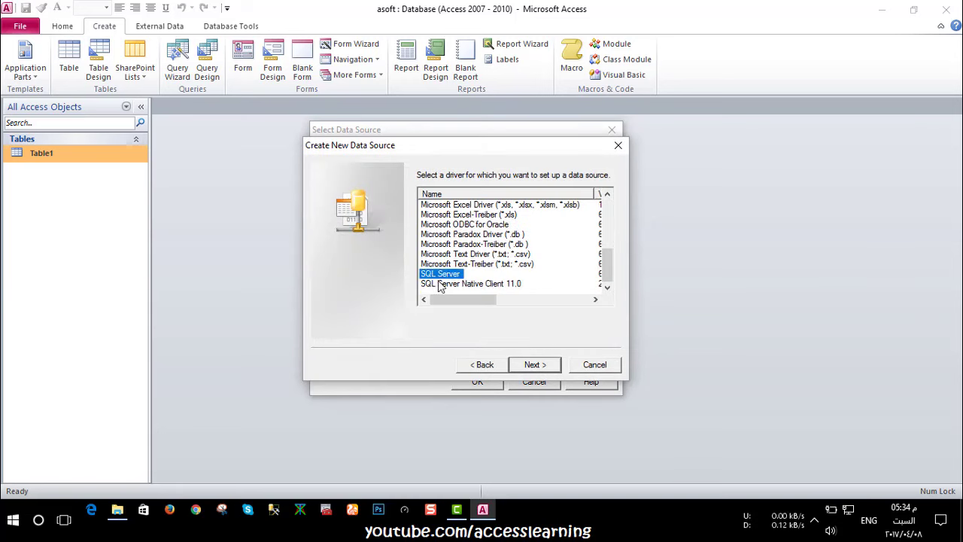
left_click(534, 365)
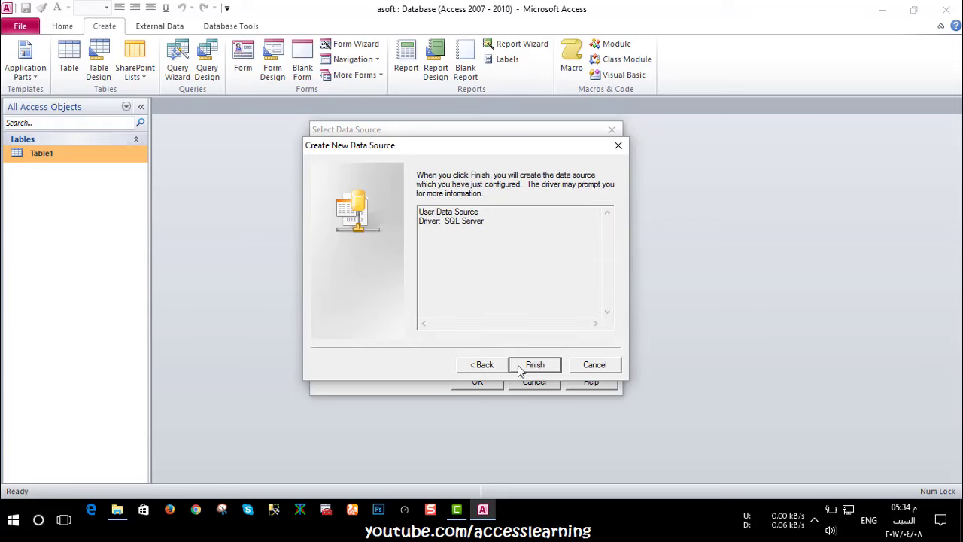
left_click(530, 366)
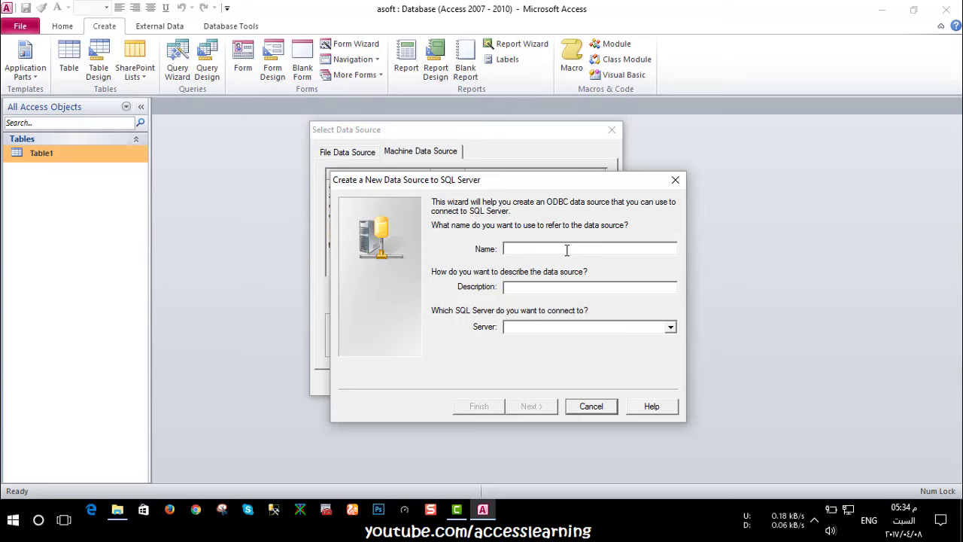
- Name the data source 'asoft test' and set its server to 41.32.147.194
type("abd")
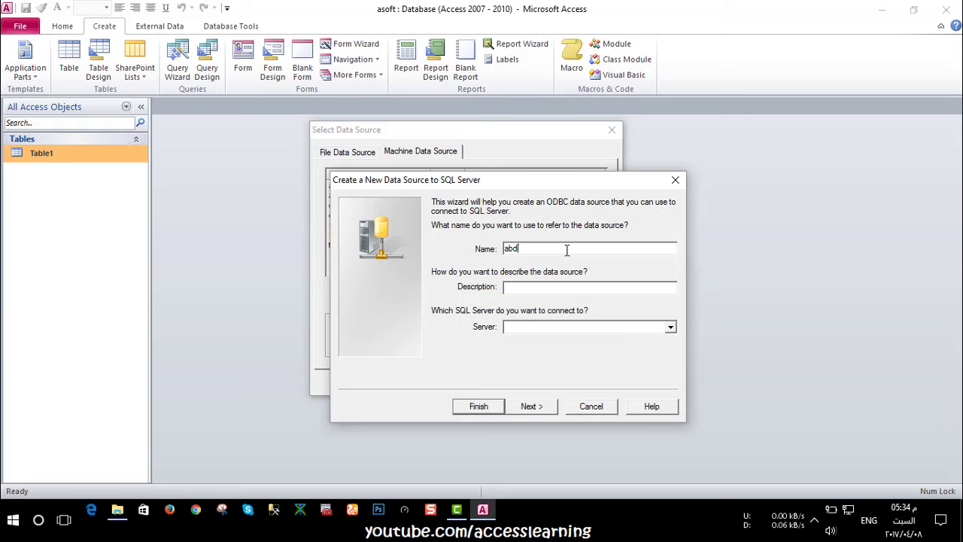
key("BackSpace")
key("BackSpace")
key("BackSpace")
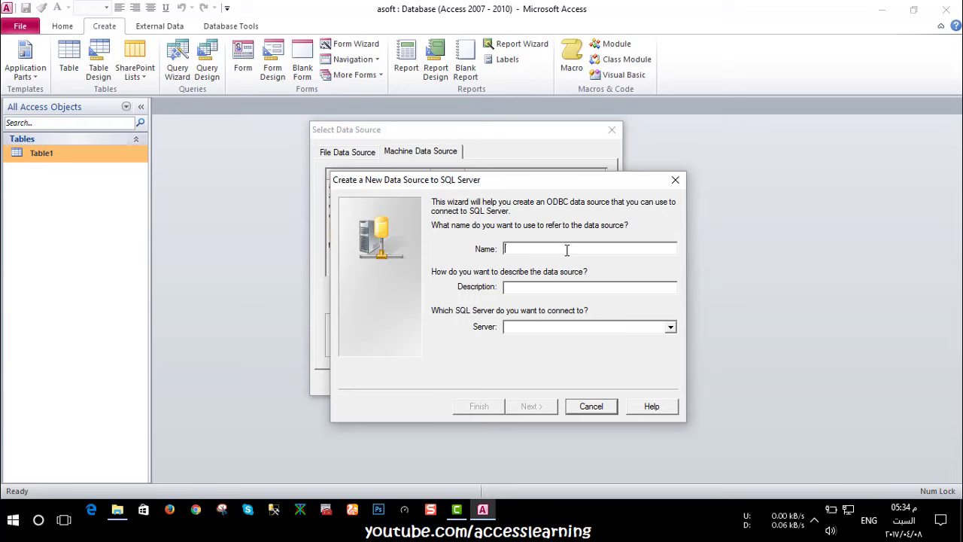
type("asof")
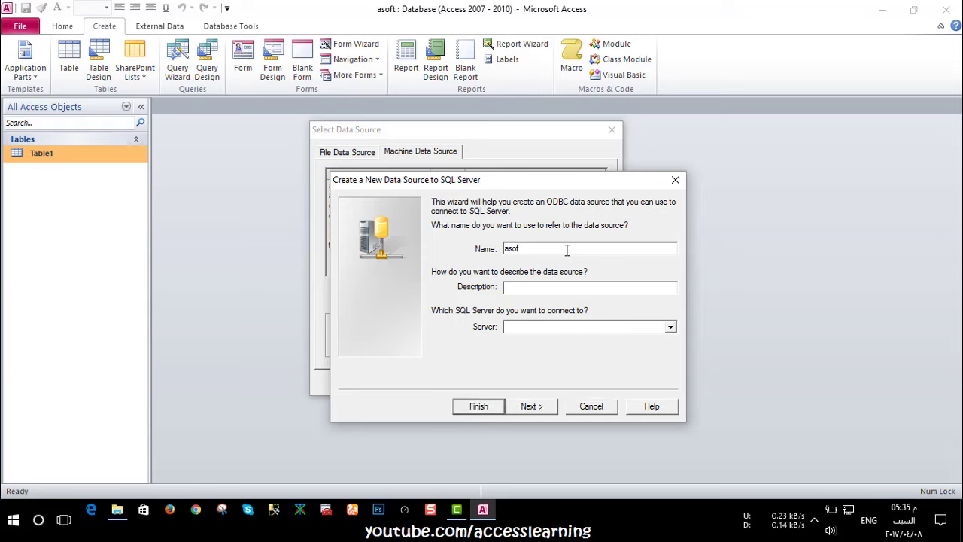
type("t test")
left_click(669, 327)
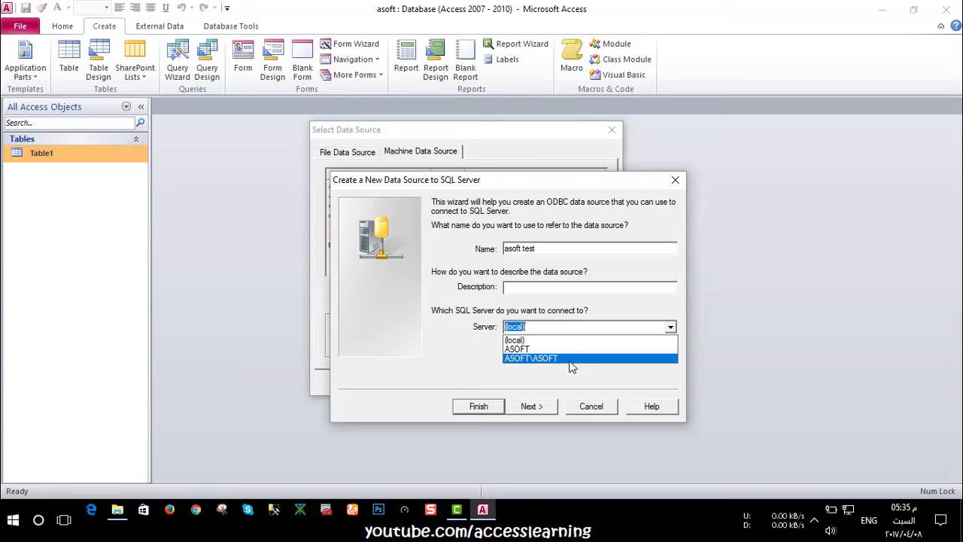
left_click(487, 352)
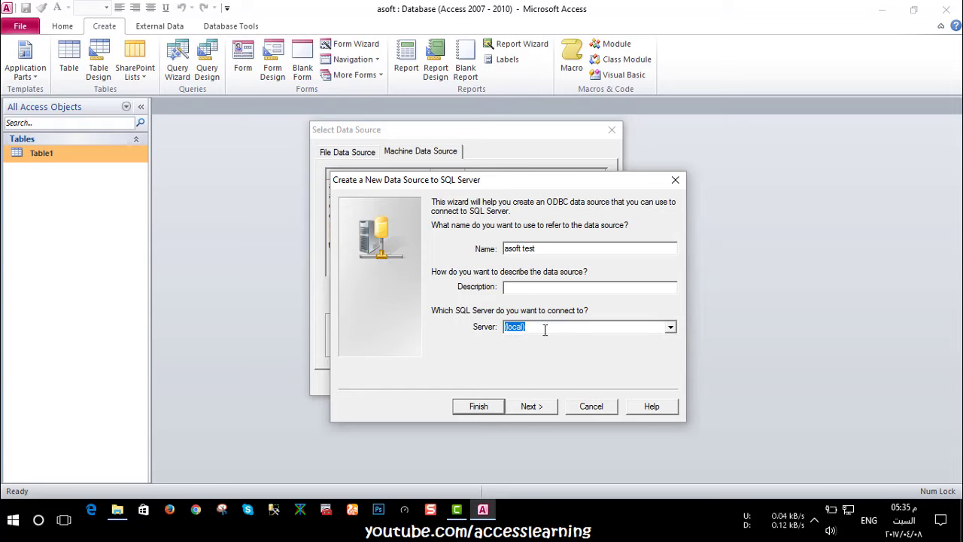
key("BackSpace")
type("41.32.147.194")
- Switch to SQL Server authentication and enter the login ID and password
left_click(540, 406)
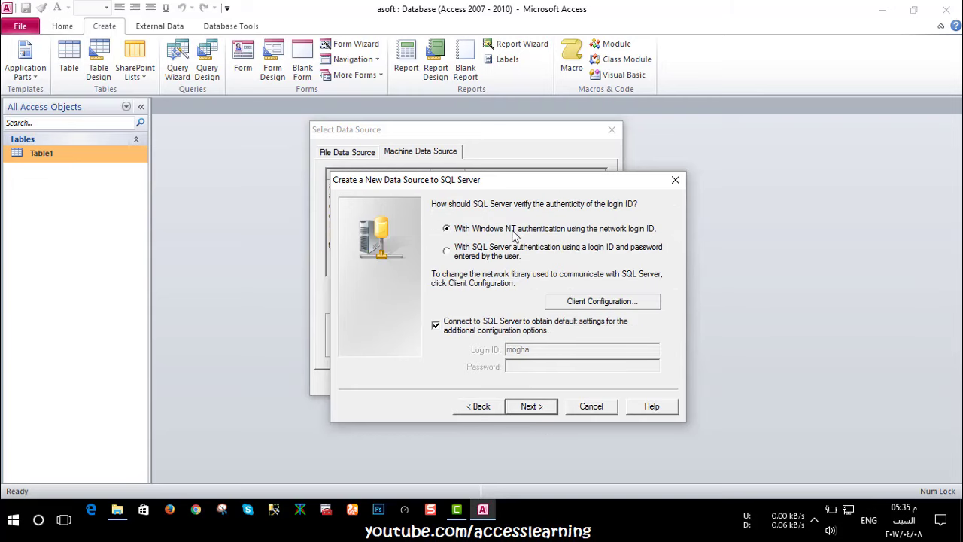
left_click(474, 256)
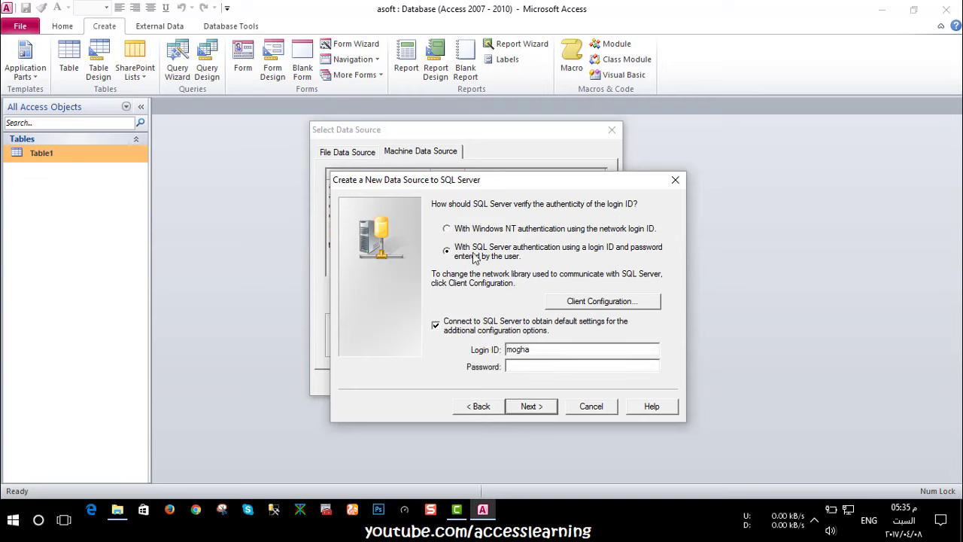
left_click_drag(542, 349, 466, 350)
type("asoft")
key("Tab")
type("*")
- Change the data source's default database to asoft
left_click(528, 408)
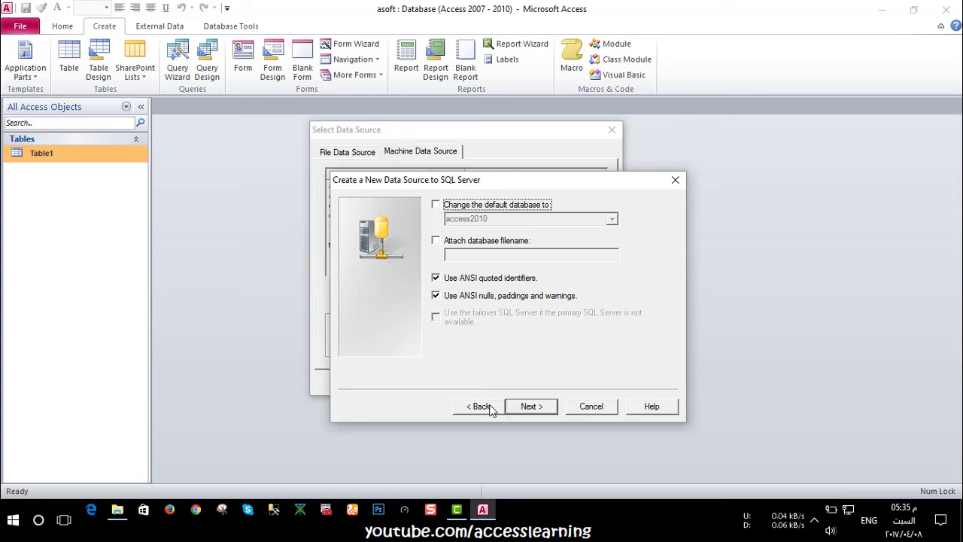
left_click(472, 207)
left_click(611, 218)
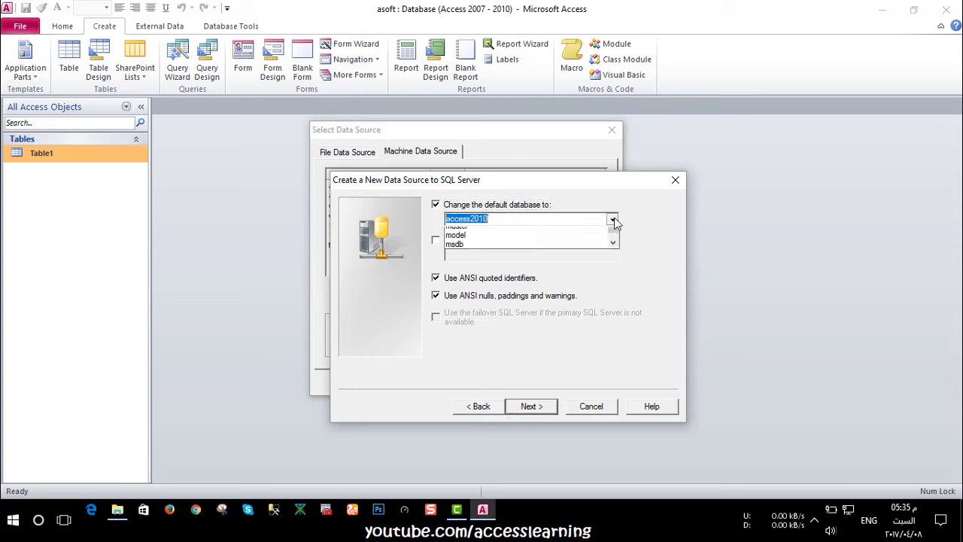
left_click(450, 243)
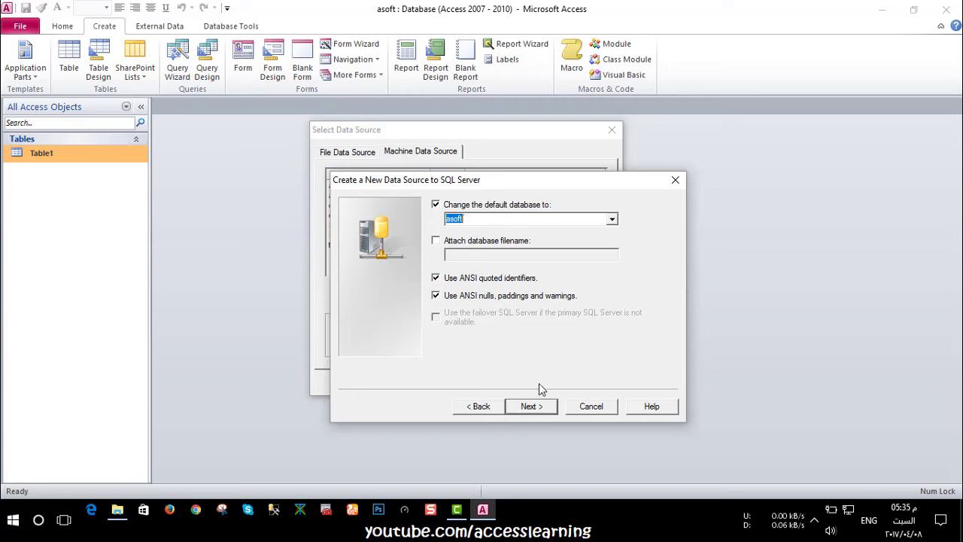
left_click(532, 407)
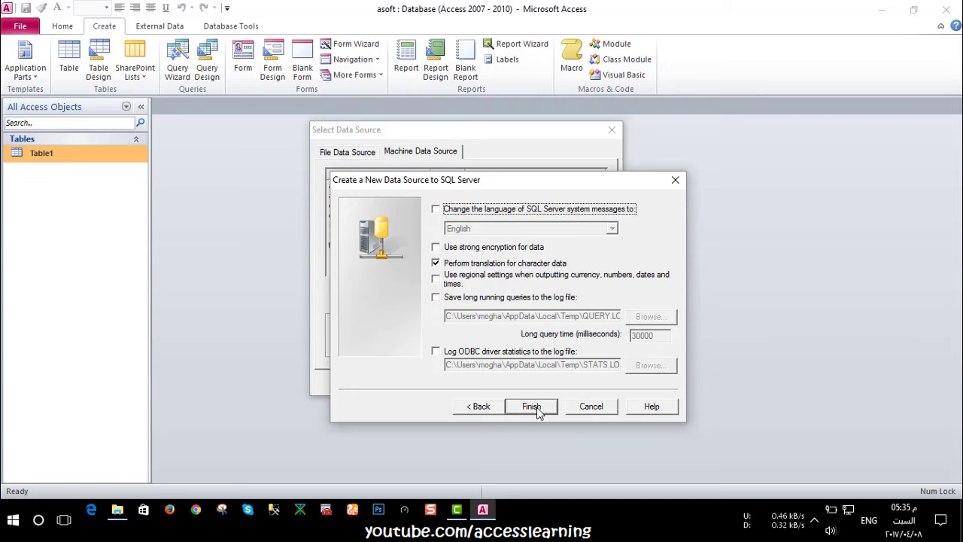
- Finish the asoft test data source, run its connection test, and accept the configuration
left_click(536, 407)
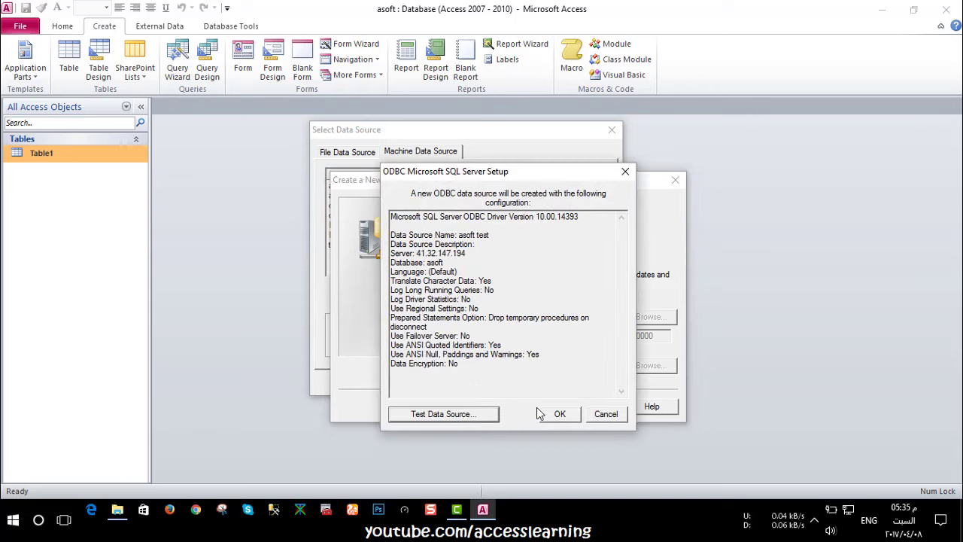
left_click(430, 419)
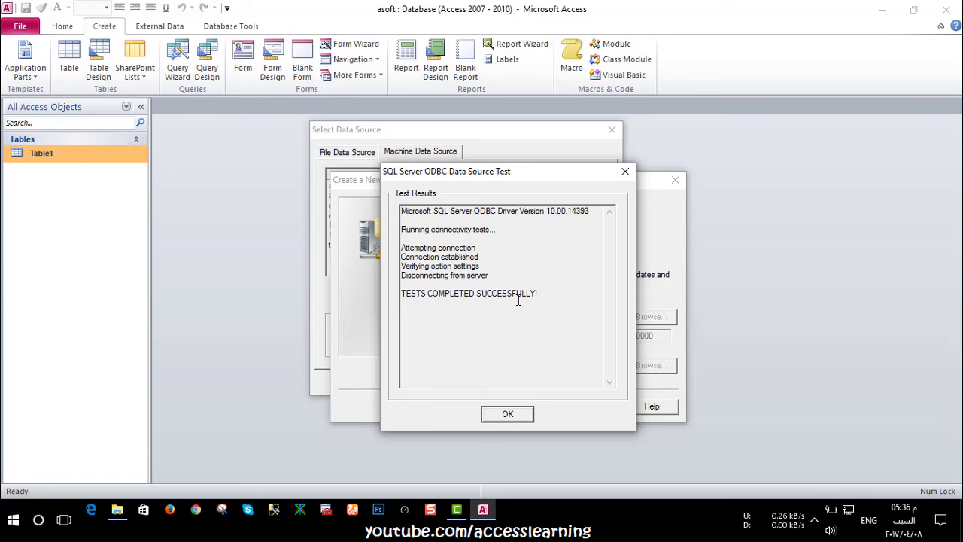
left_click(510, 413)
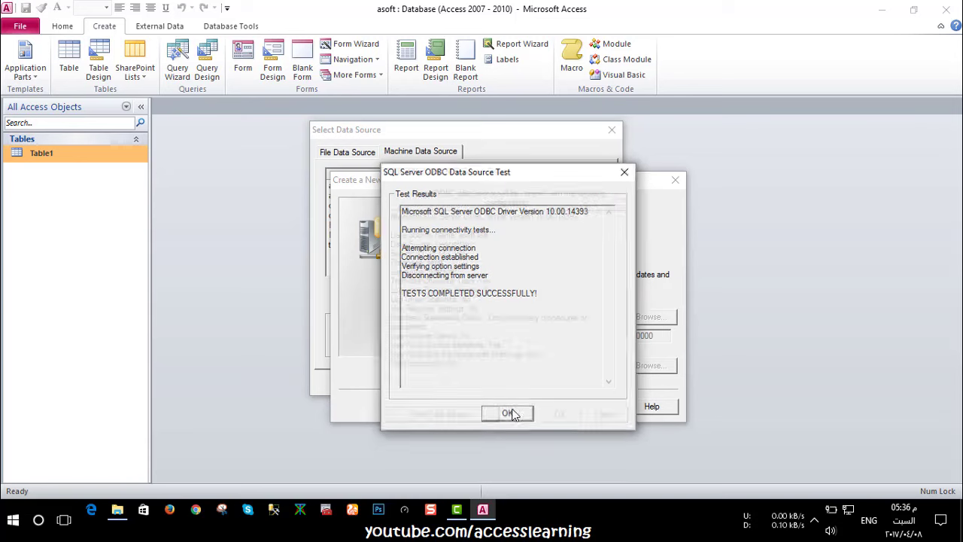
left_click(563, 416)
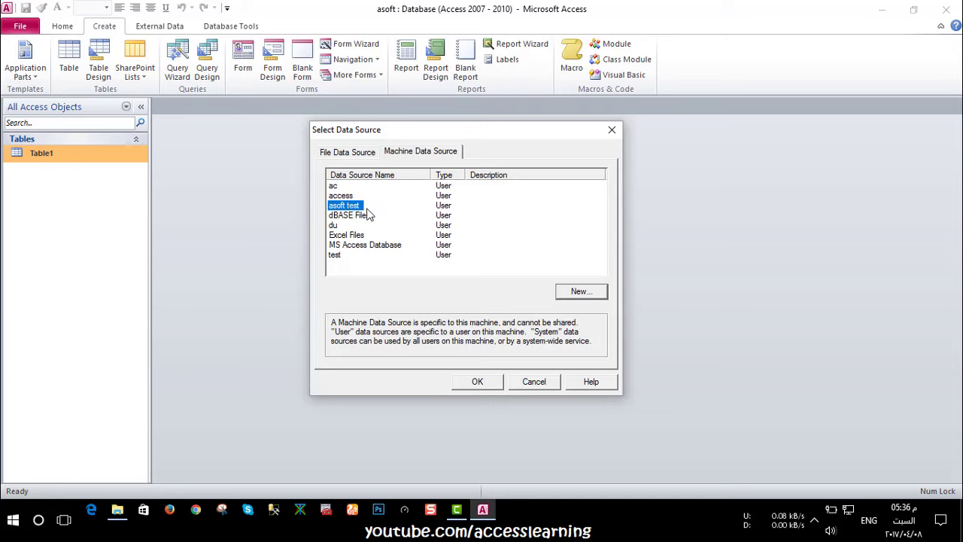
- Export Table1 through asoft test, logging in with the server password, then close Access
left_click(478, 382)
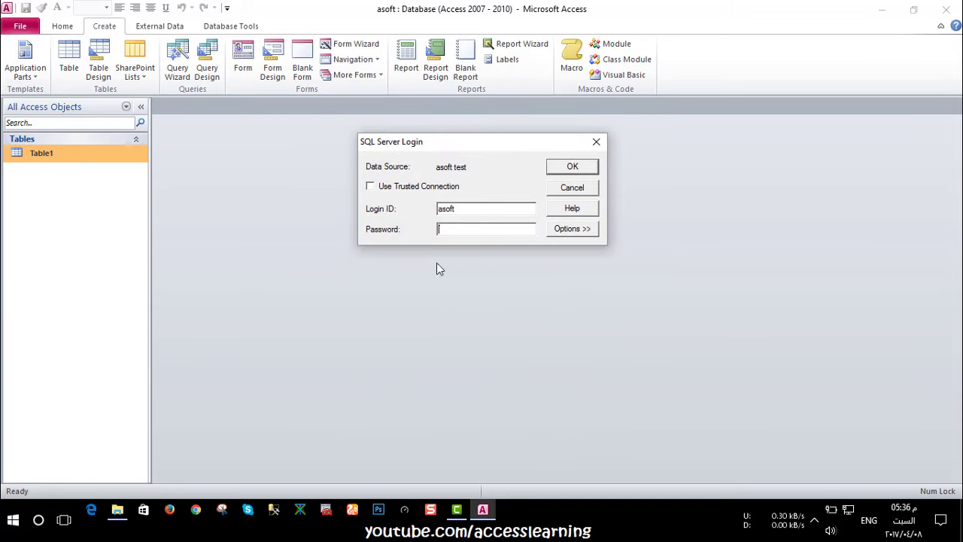
type("********")
left_click(576, 173)
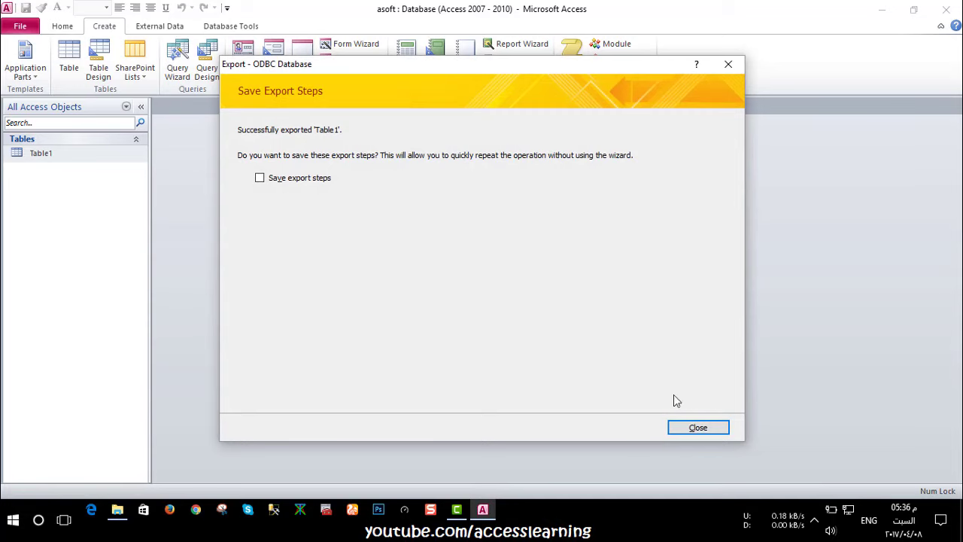
left_click(694, 427)
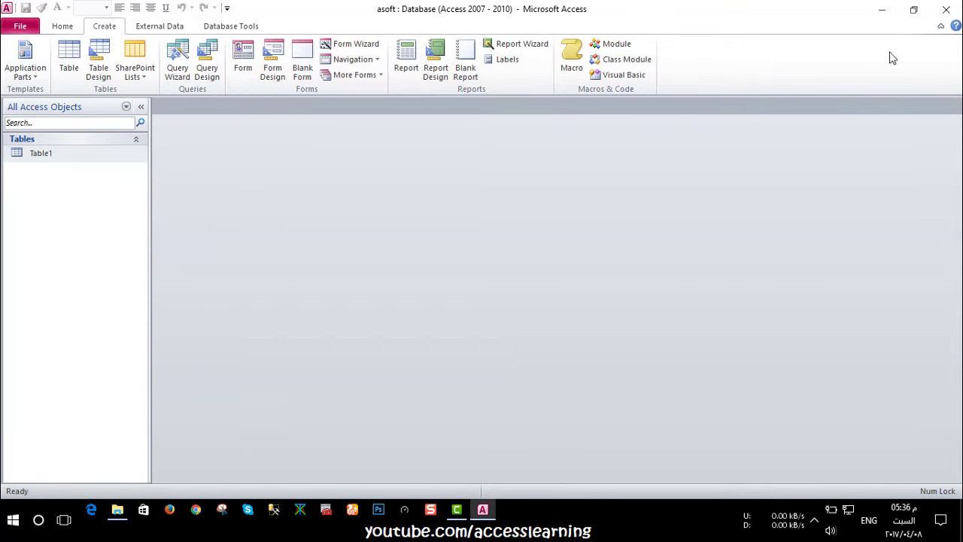
left_click(946, 9)
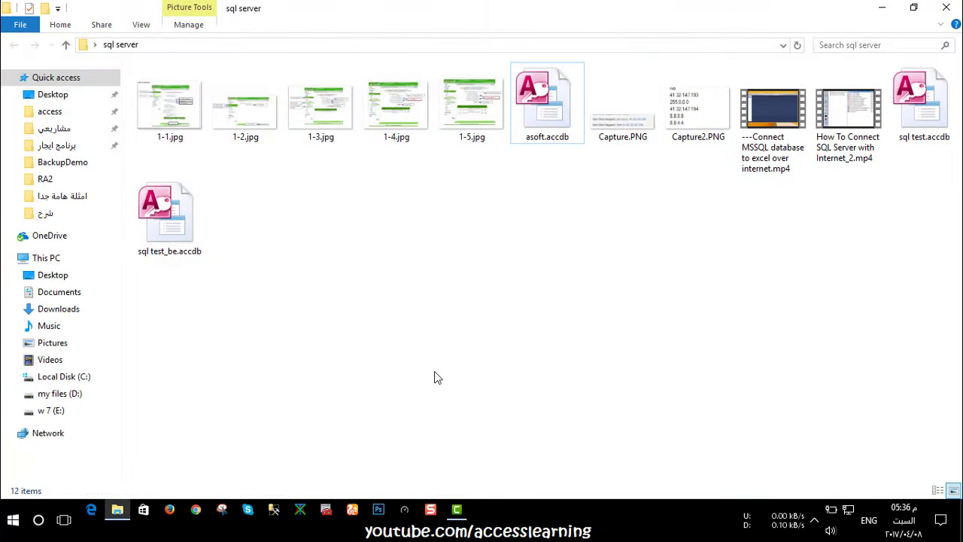
- Launch SQL Server Management Studio and connect to the server with the password
left_click(275, 509)
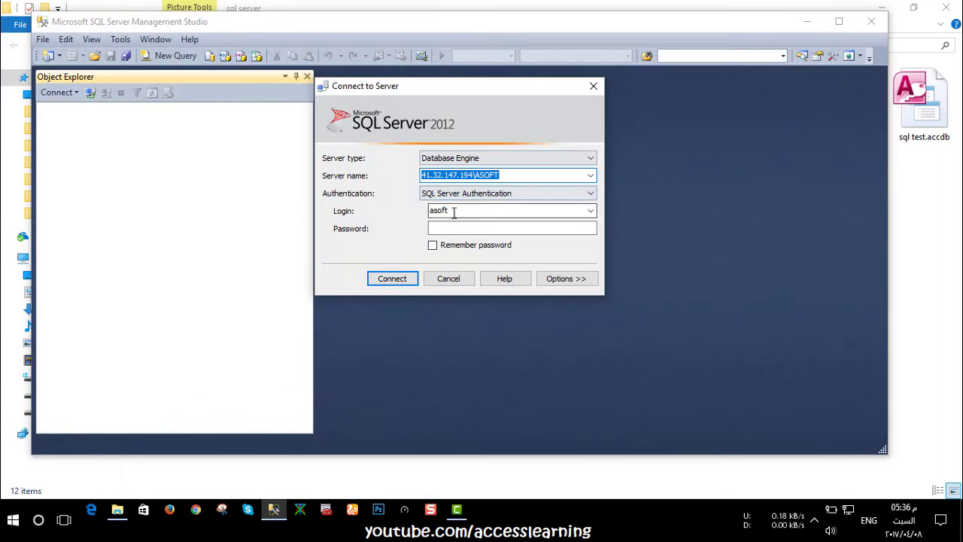
left_click(457, 226)
type("****")
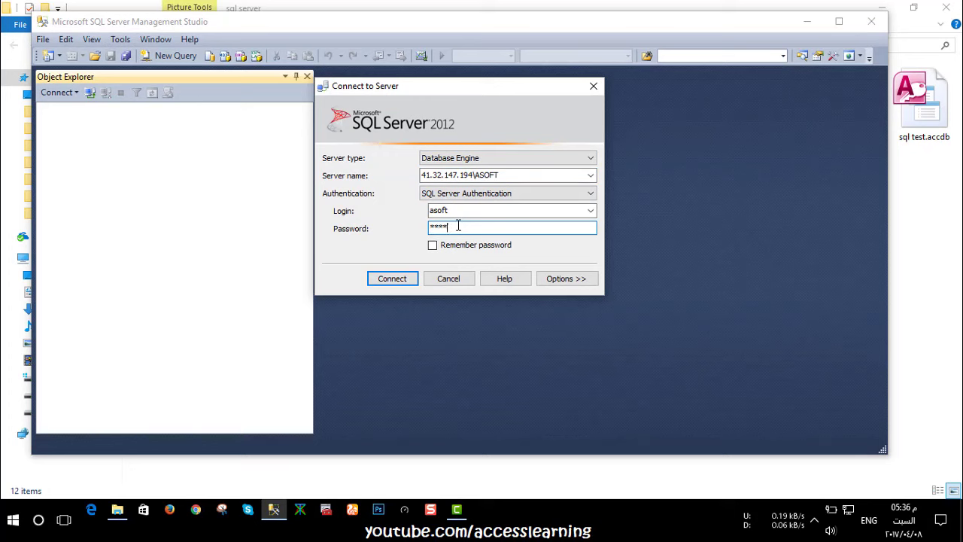
type("****")
key("Return")
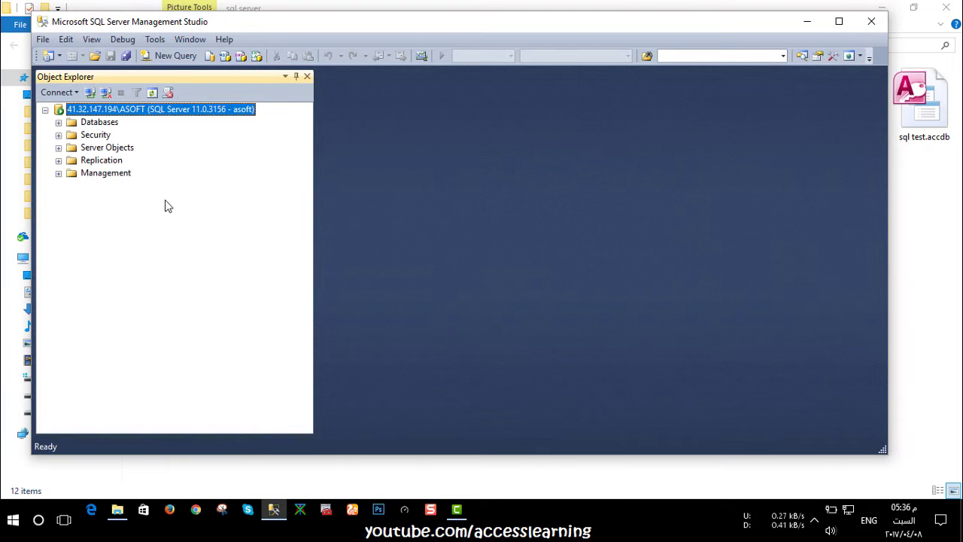
- Open the top 200 rows of asoft's dbo.Table1, showing empty columns z, x, y, m, then close SSMS
left_click(58, 122)
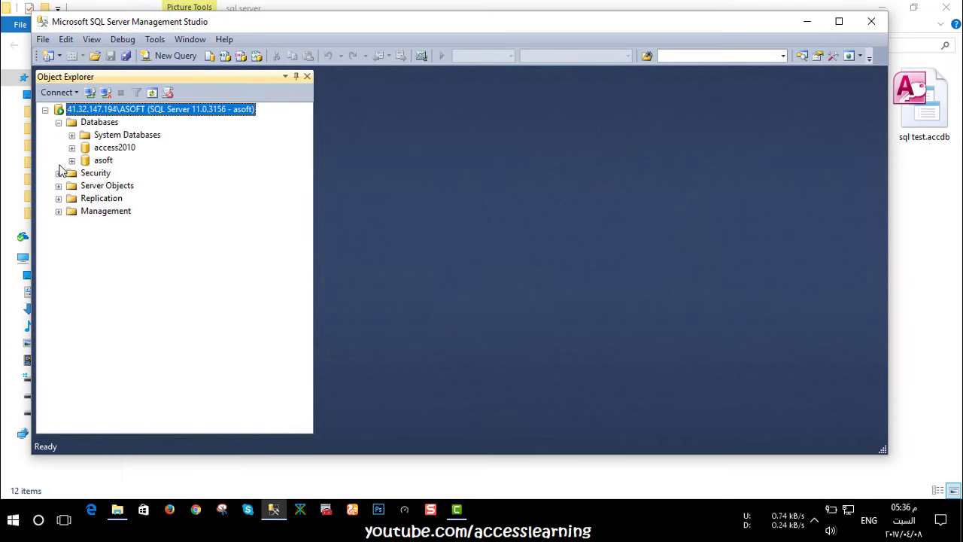
left_click(71, 161)
left_click(85, 185)
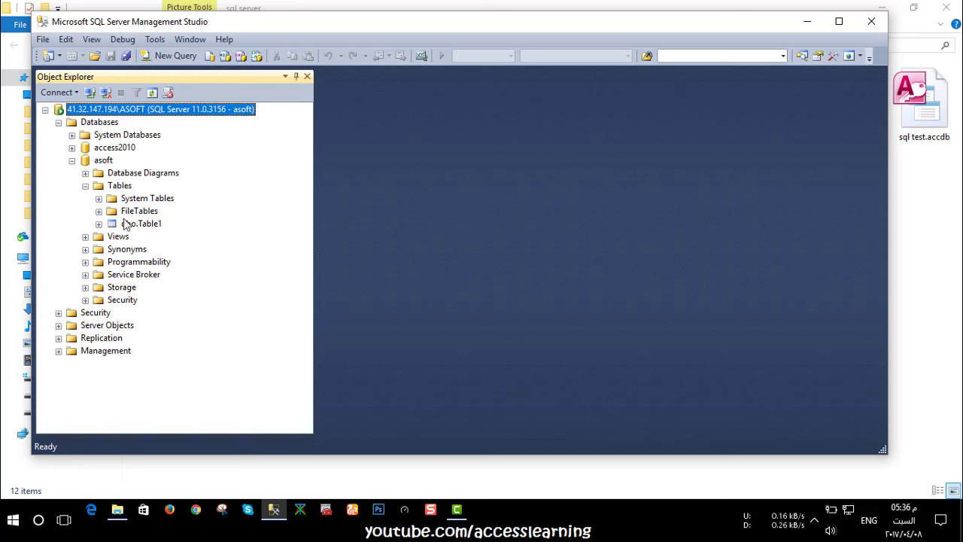
left_click(128, 224)
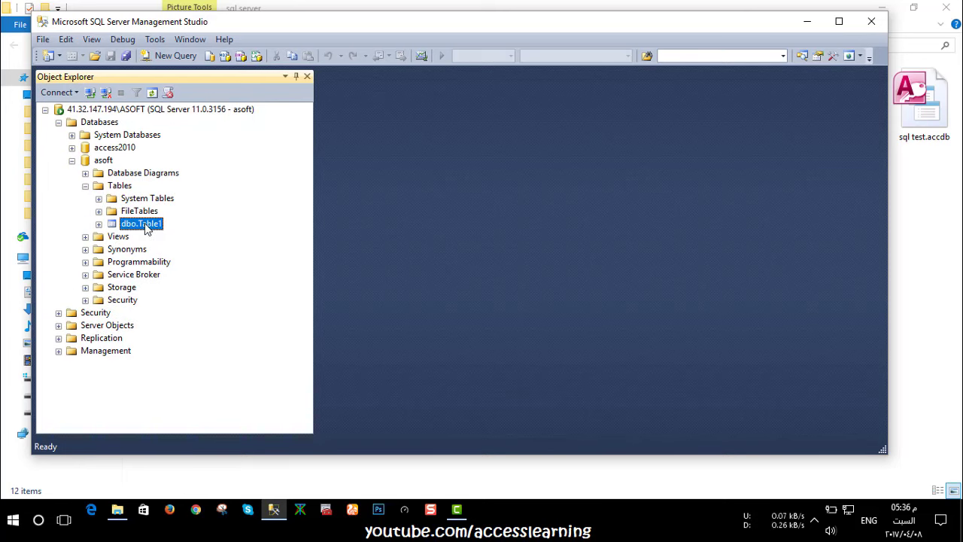
right_click(118, 226)
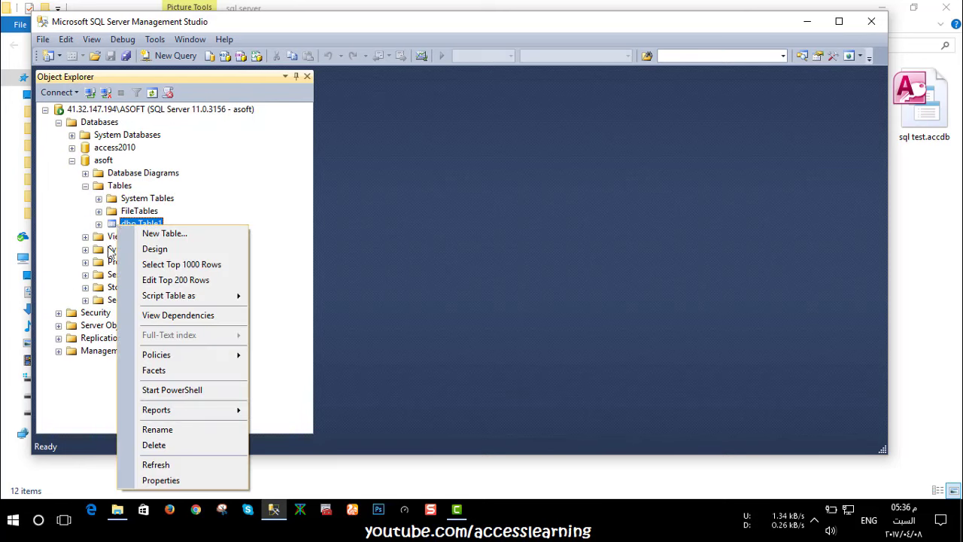
left_click(170, 280)
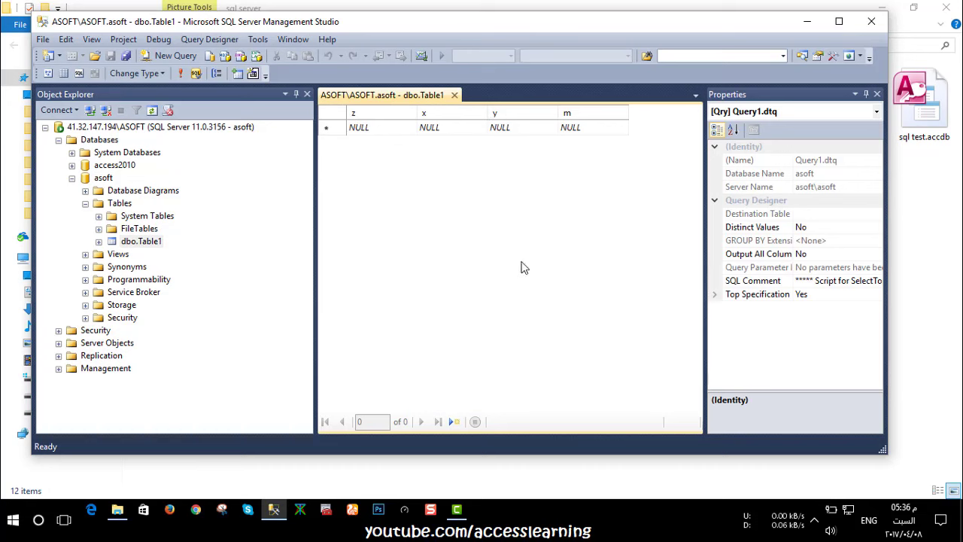
left_click(875, 22)
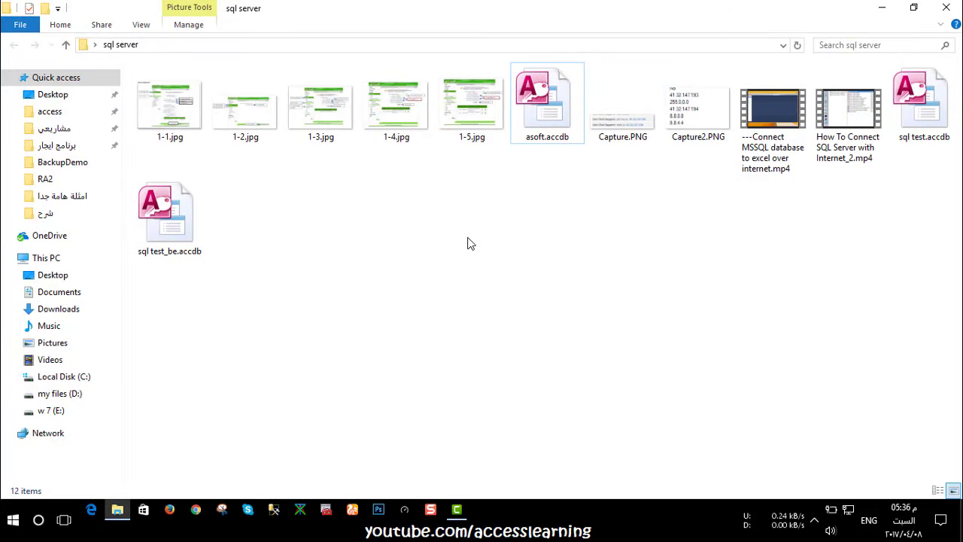
- Add a new Microsoft Access Database file in the sql server folder, name it test, and open it
right_click(458, 213)
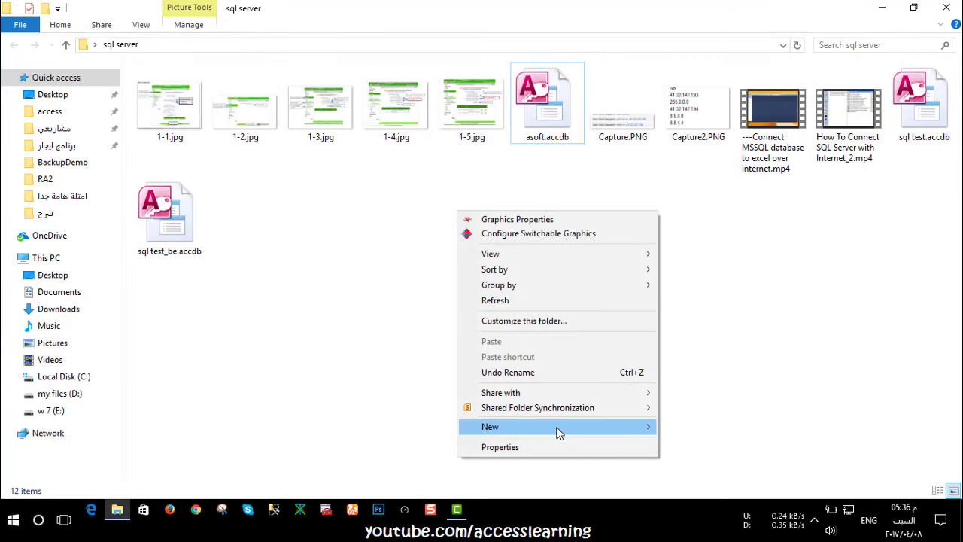
mouse_move(557, 429)
left_click(707, 287)
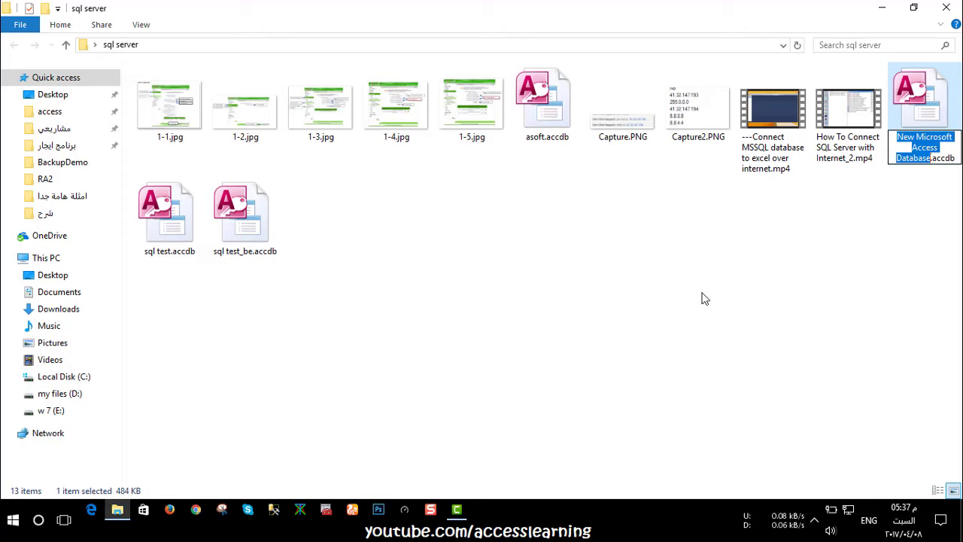
type("test")
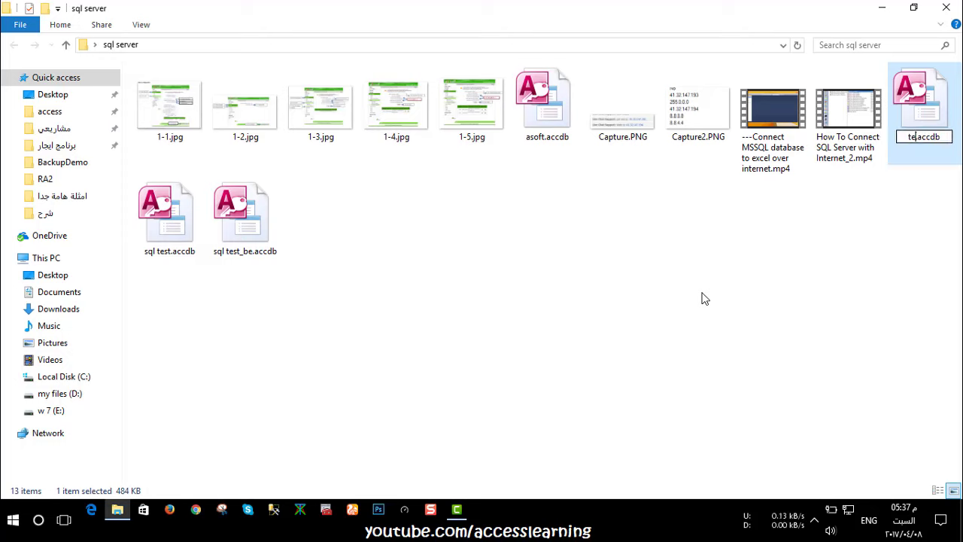
key("Return")
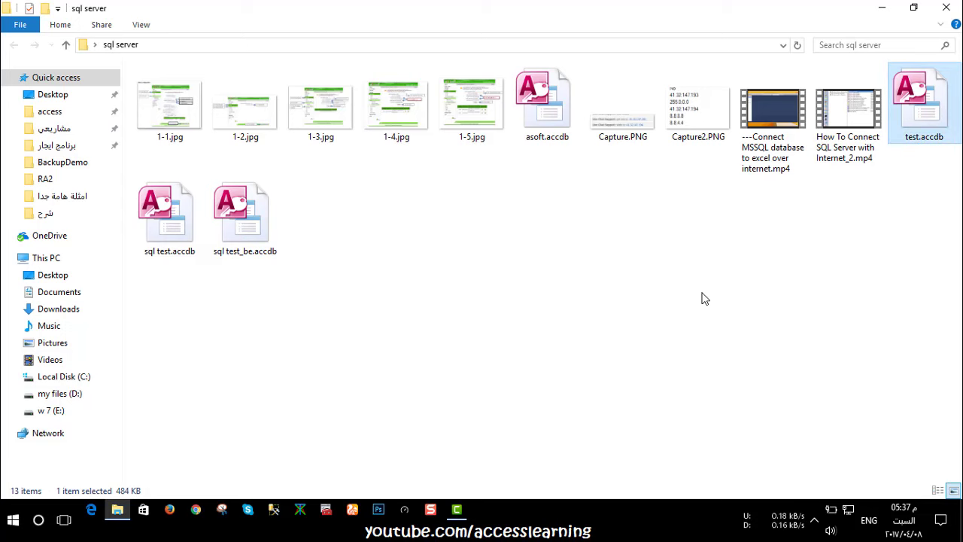
key("Return")
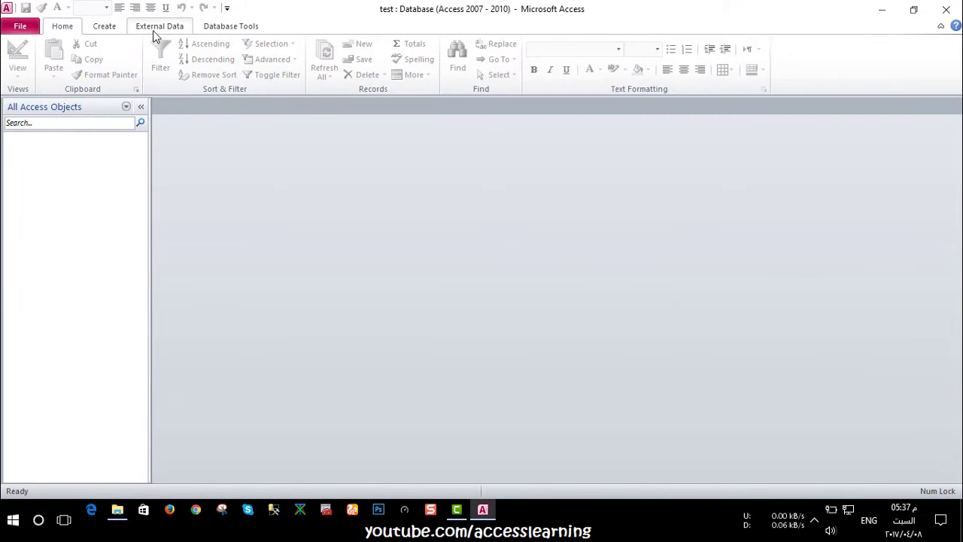
- Start linking, rather than importing, an ODBC database from External Data
left_click(173, 30)
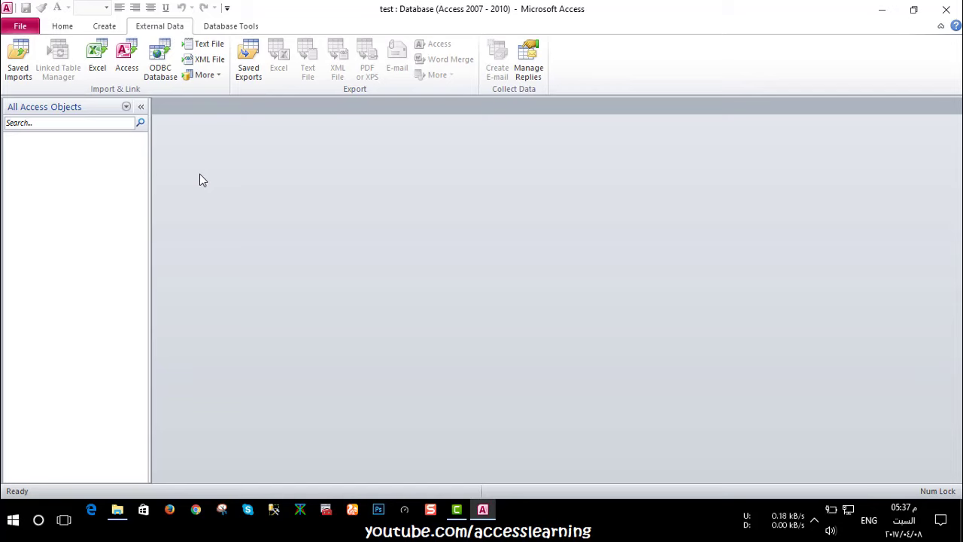
left_click(157, 73)
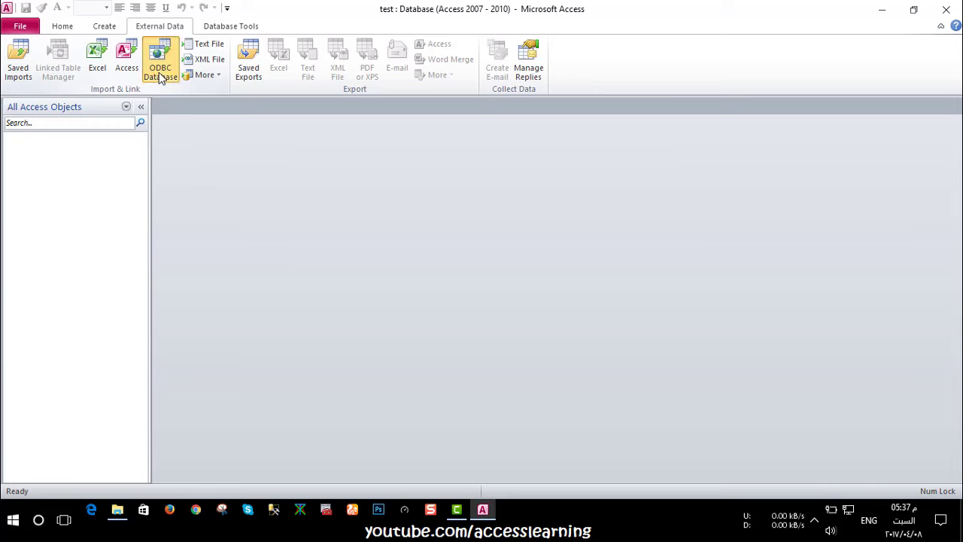
left_click(296, 210)
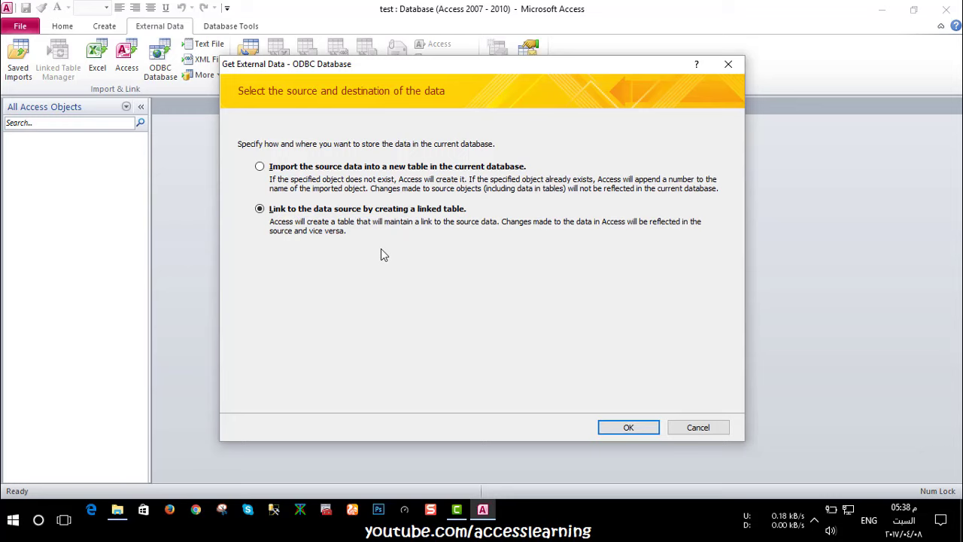
left_click(628, 427)
- Log in to SQL Server through the asoft test machine data source with its password
left_click(106, 39)
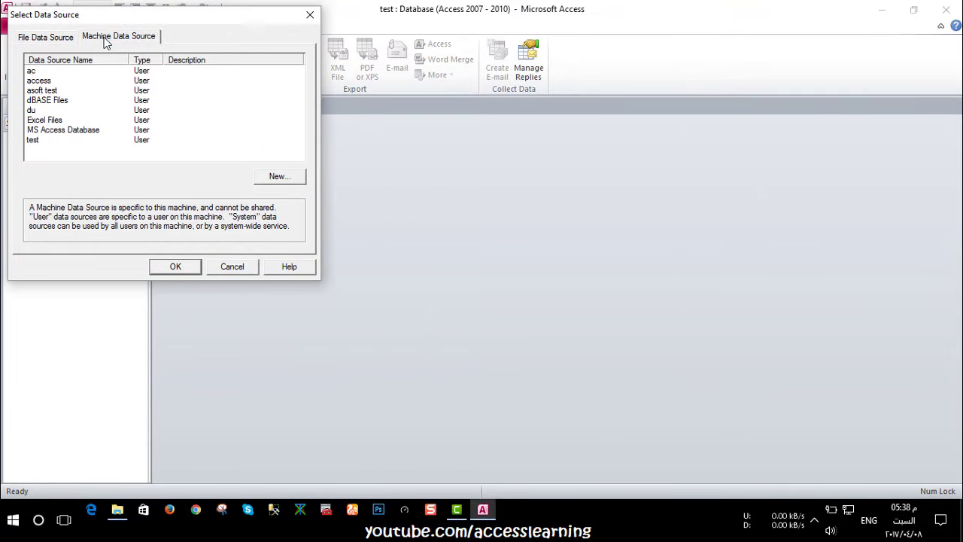
left_click(47, 93)
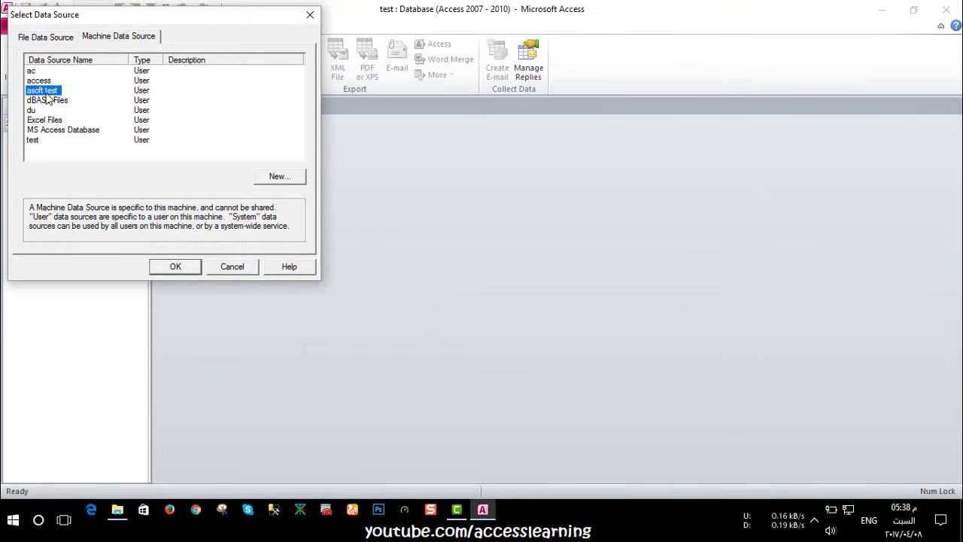
left_click(181, 269)
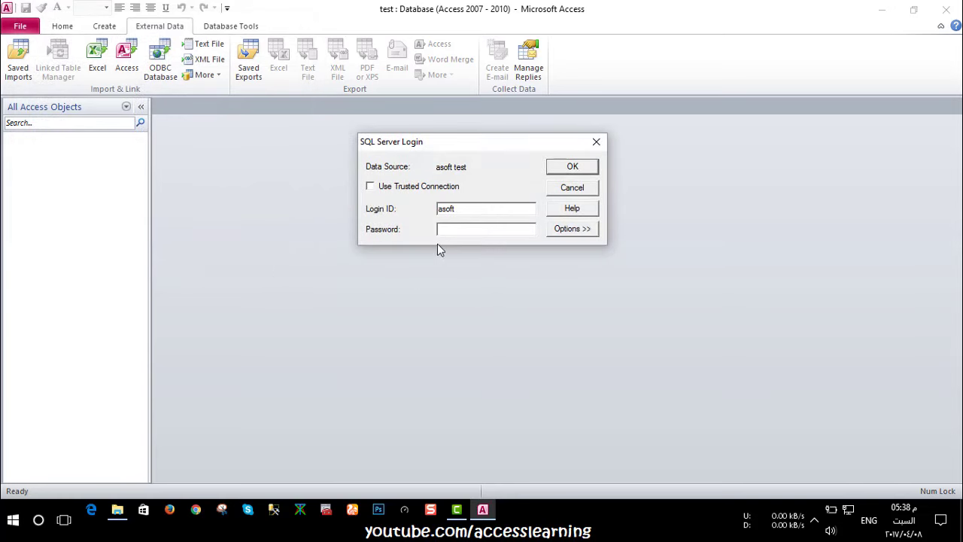
type("*******")
left_click(566, 169)
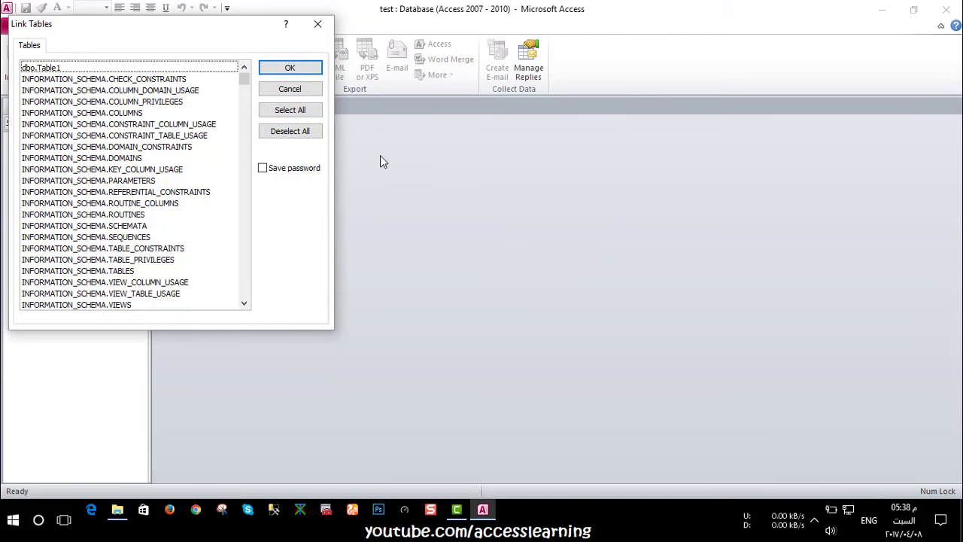
- Link dbo.Table1 with the login password saved, accepting the unencrypted-password notice
left_click(45, 69)
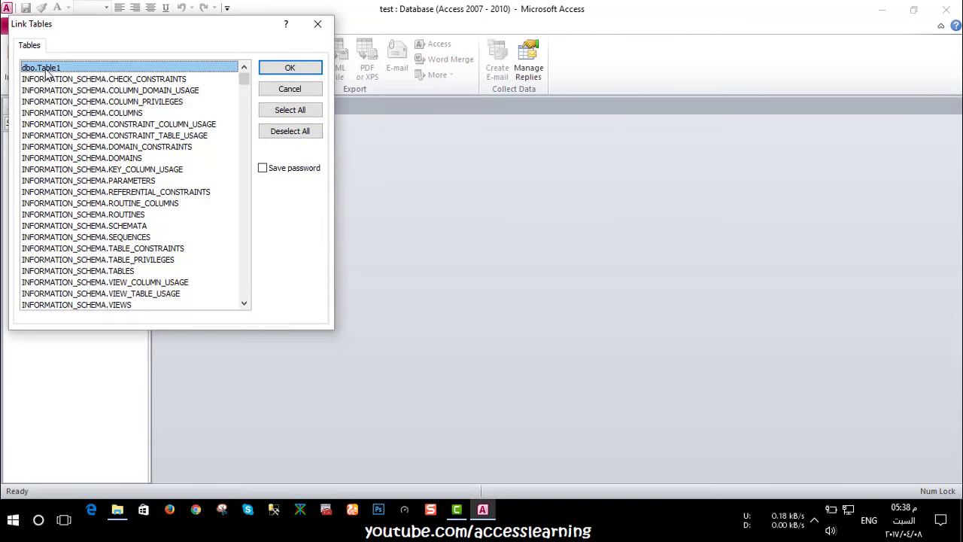
left_click(278, 173)
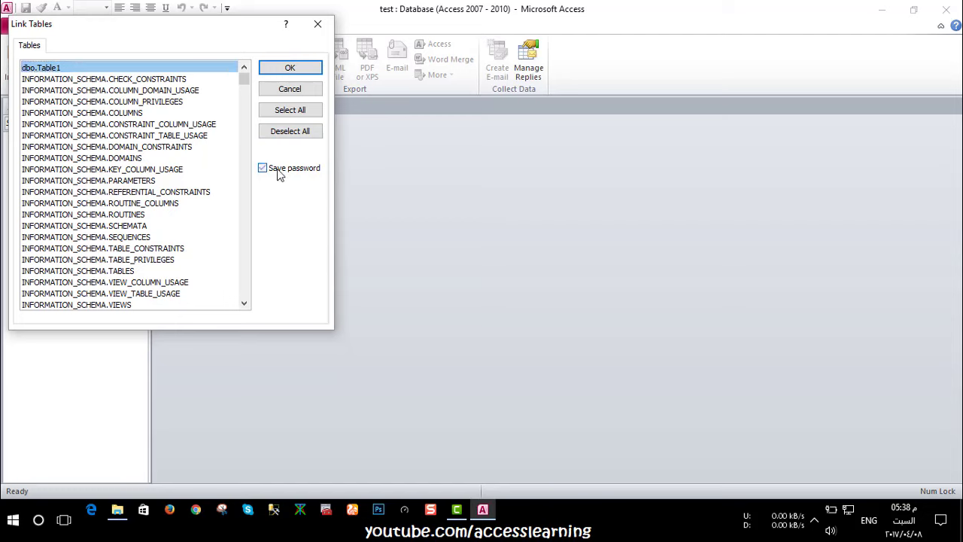
left_click(292, 73)
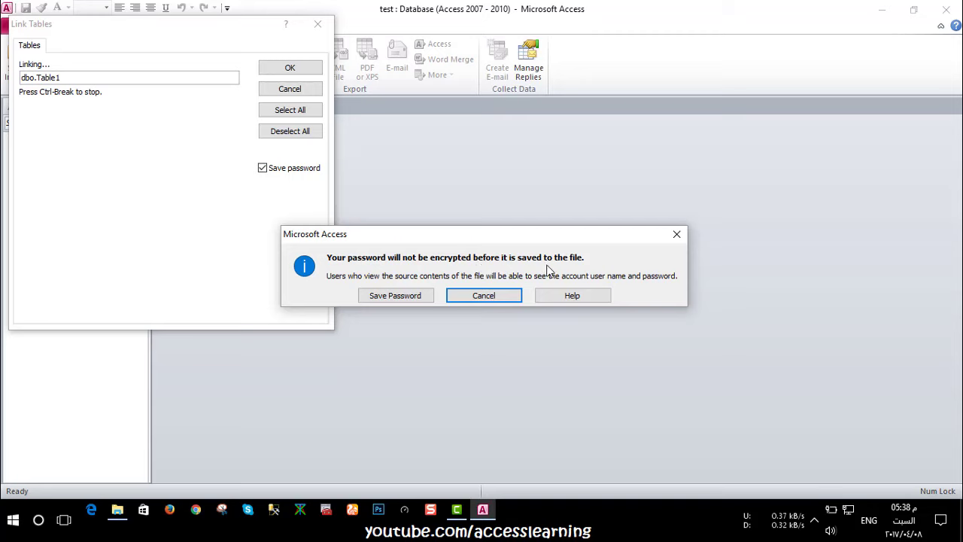
left_click(396, 295)
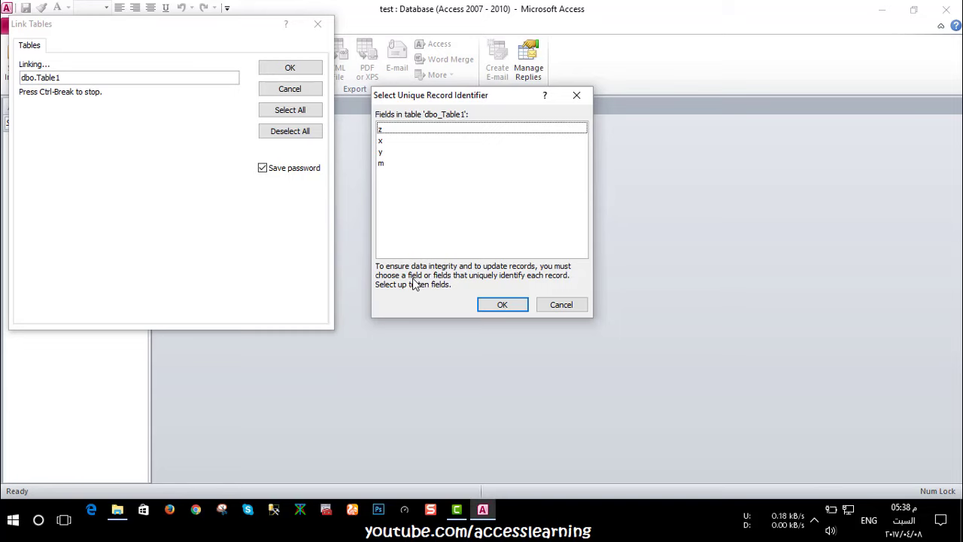
- Choose field z alone as the unique record identifier and finish linking
left_click_drag(391, 131, 387, 164)
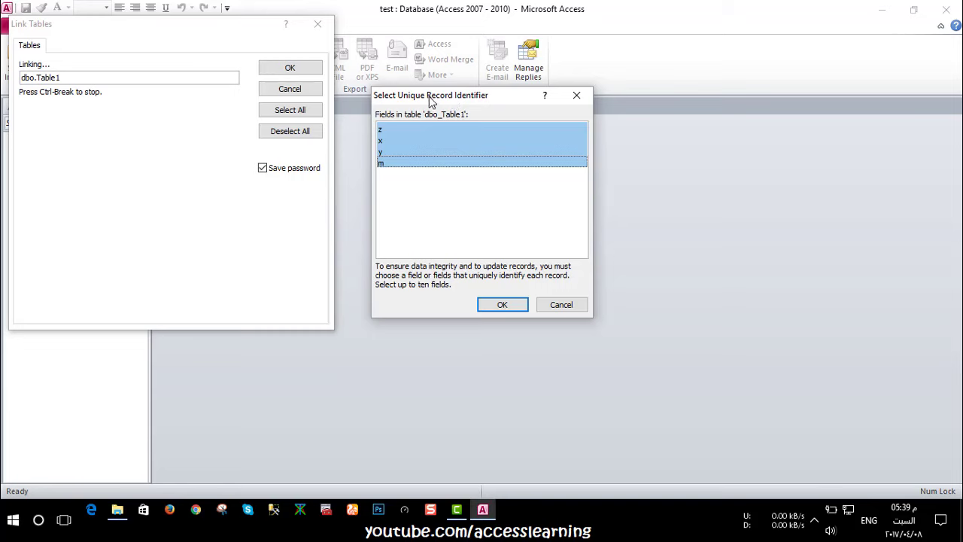
left_click(387, 131, "ctrl")
left_click(387, 140, "ctrl")
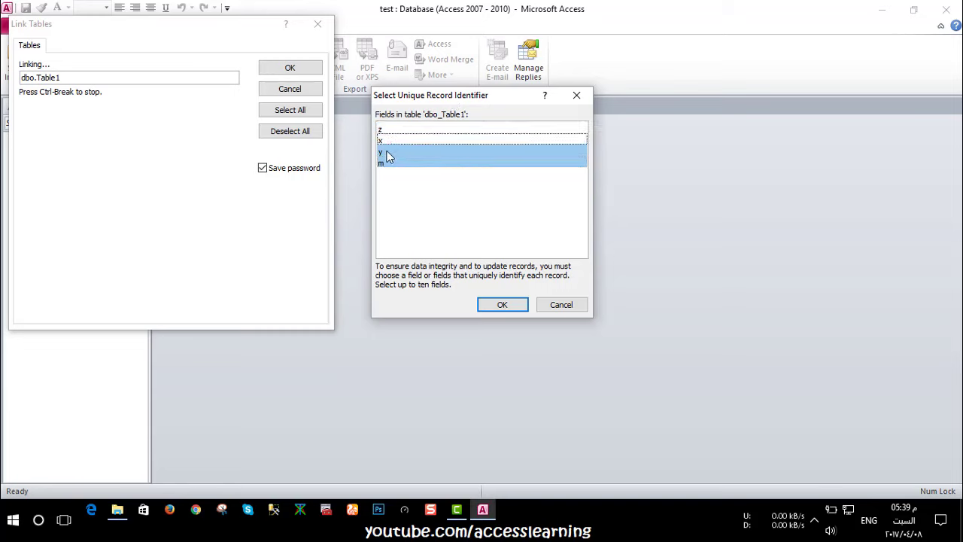
left_click(385, 152, "ctrl")
left_click(384, 162, "ctrl")
left_click(393, 131)
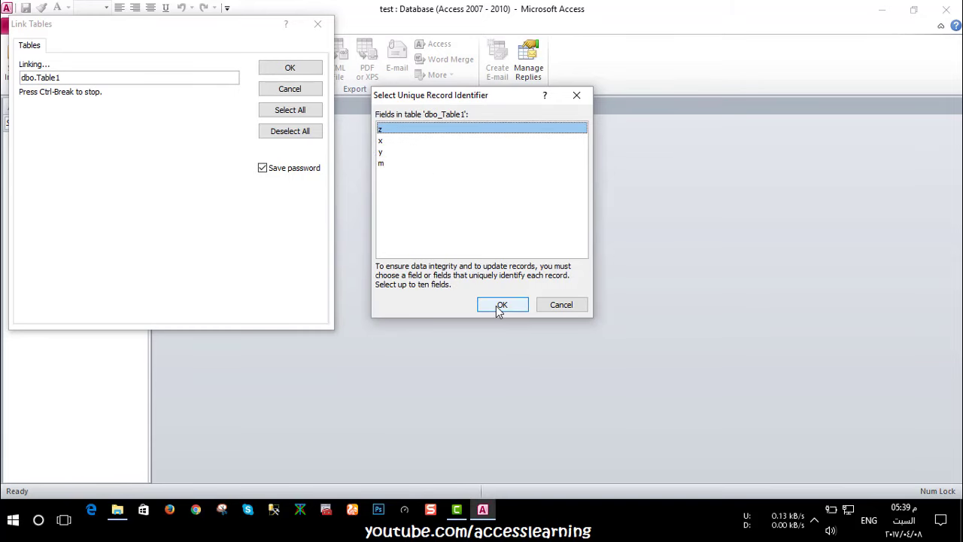
left_click(499, 305)
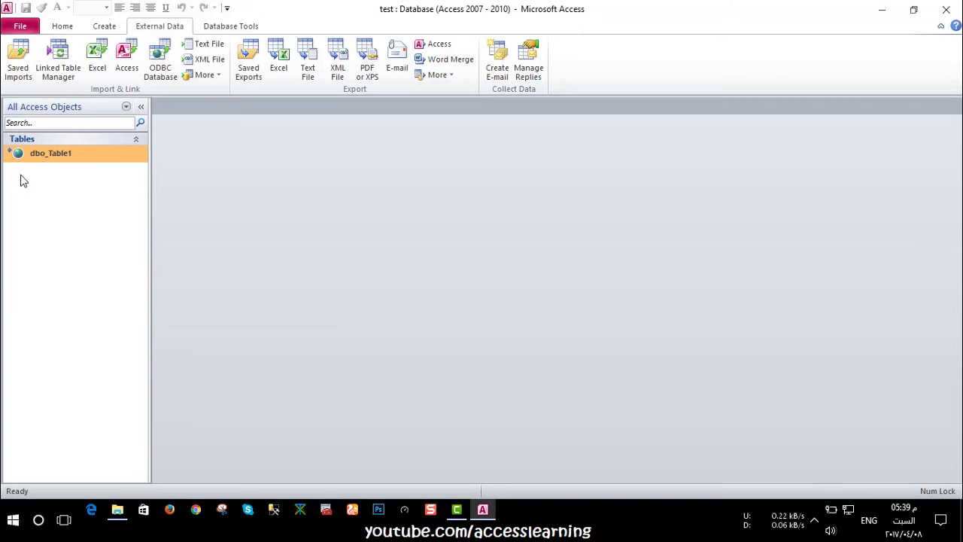
- Open dbo_Table1, then switch the linked table to Design view despite the warning
mouse_move(96, 156)
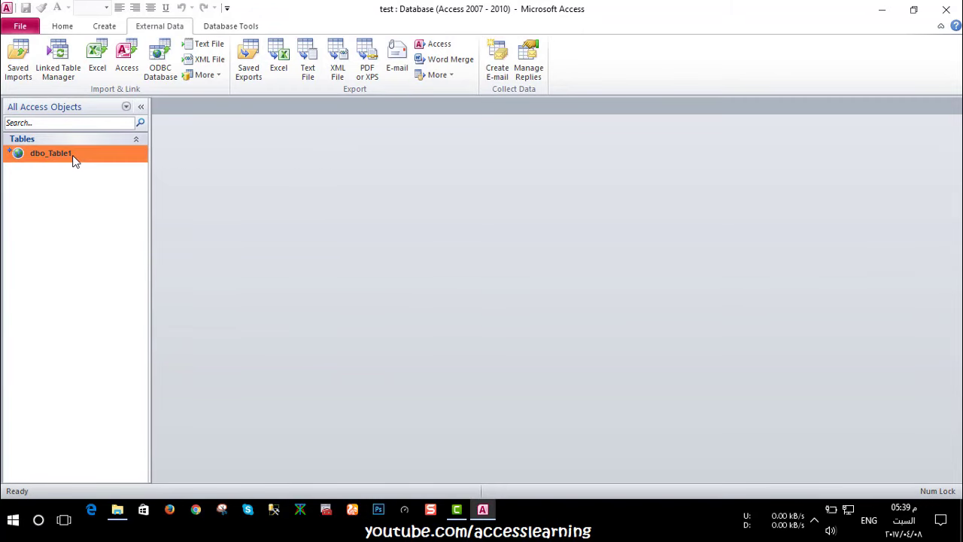
double_click(73, 157)
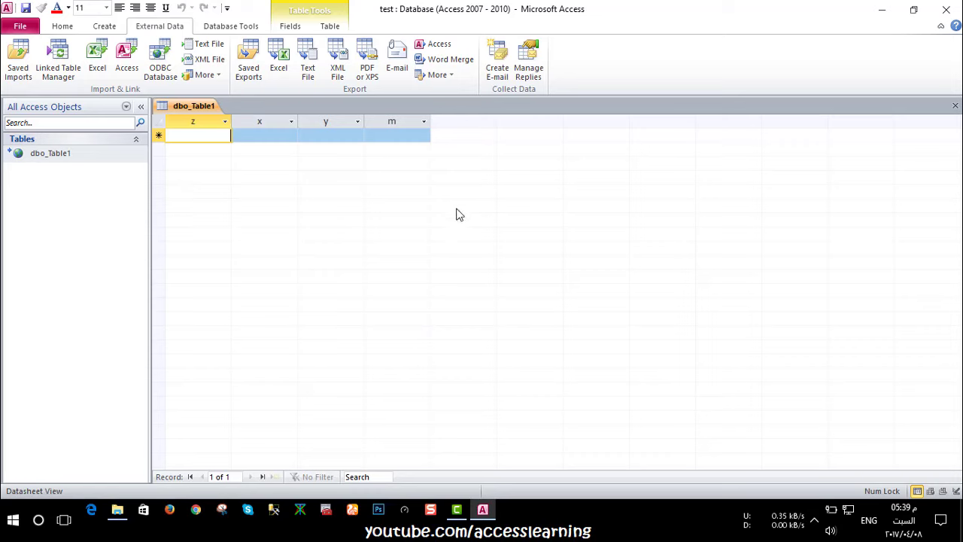
left_click(204, 135)
right_click(88, 155)
left_click(108, 177)
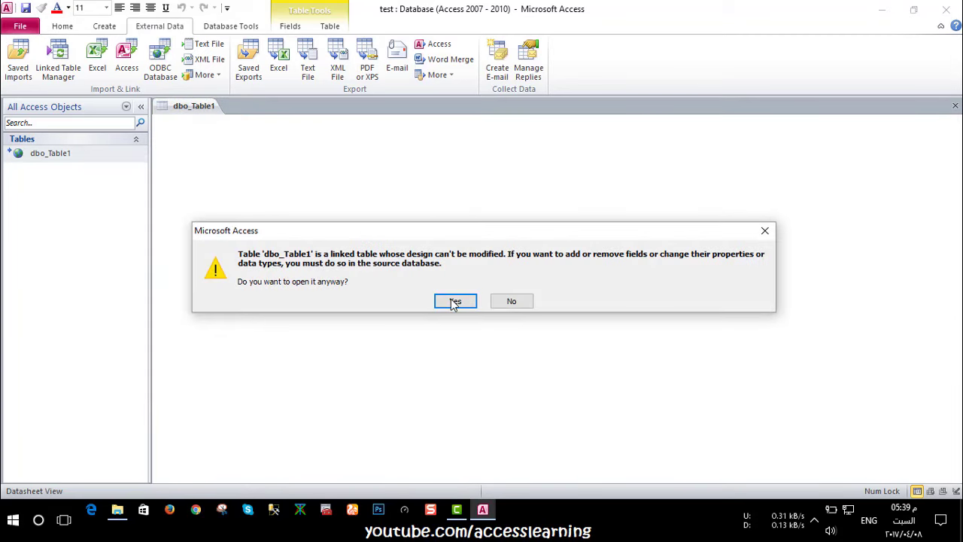
left_click(454, 302)
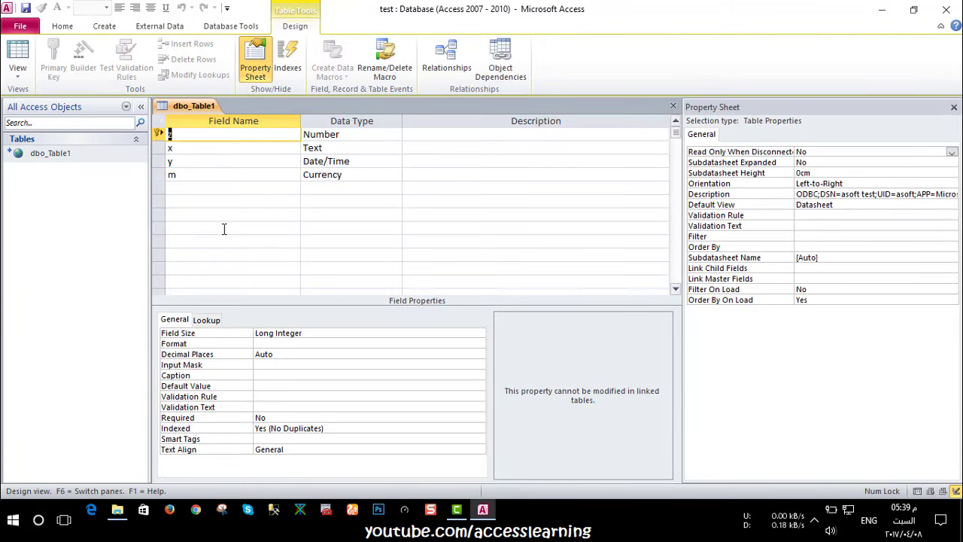
- Add a new field named x below m and try saving, getting a duplicate-name warning
left_click(212, 188)
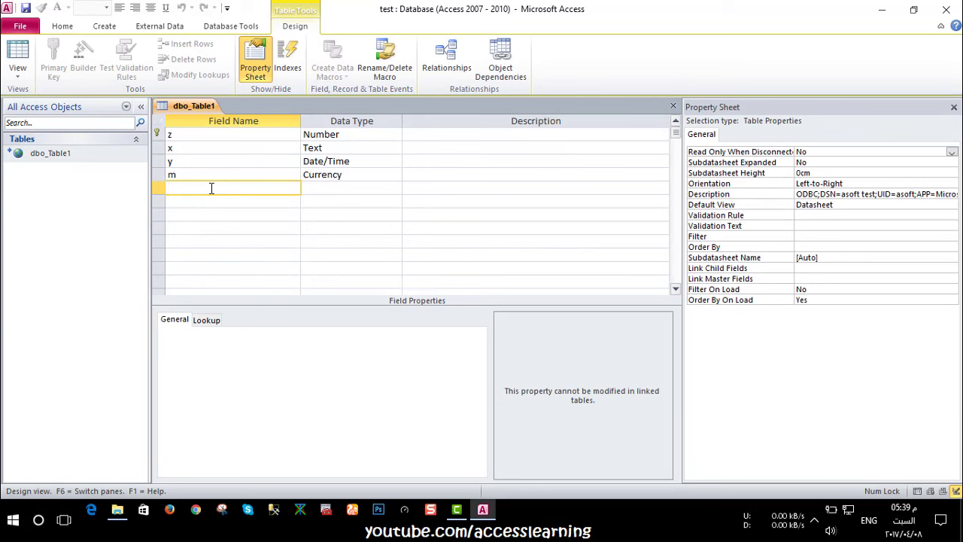
type("x")
left_click(273, 214)
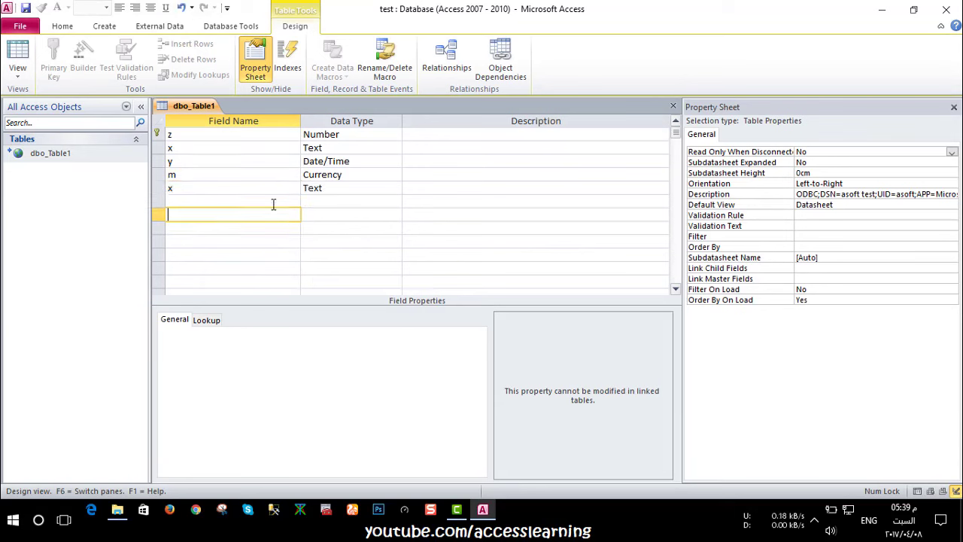
left_click(25, 8)
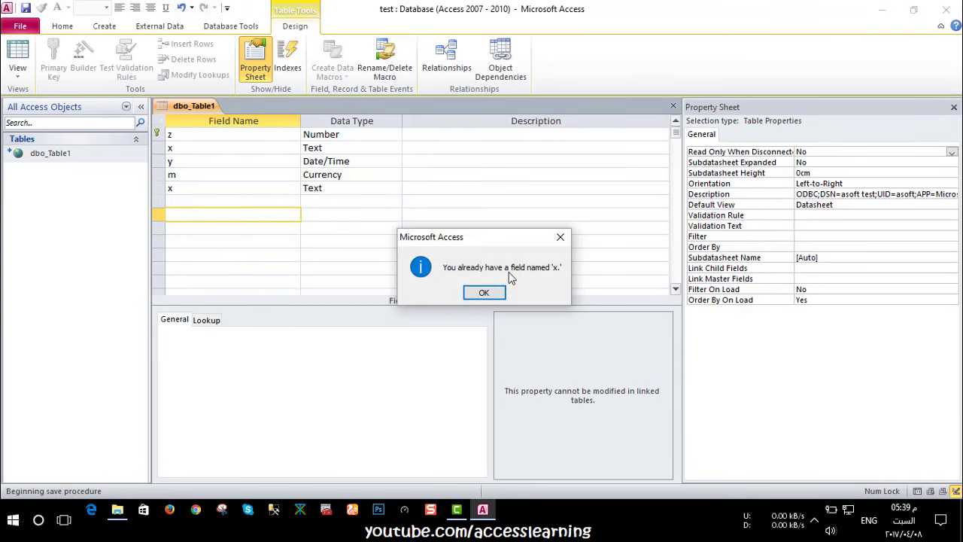
left_click(484, 293)
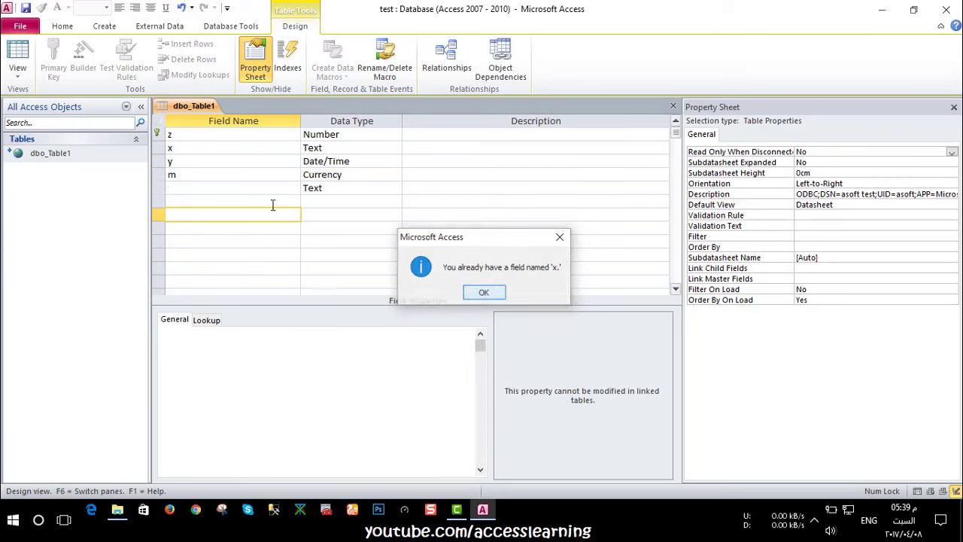
- Rename the new field to v and save, continuing past the linked-table warning
type("v")
left_click(206, 202)
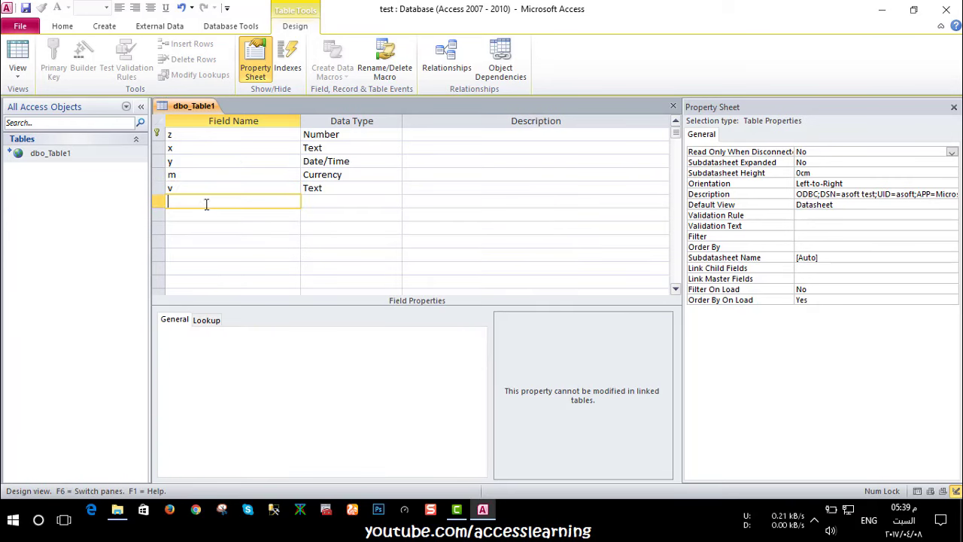
left_click(25, 7)
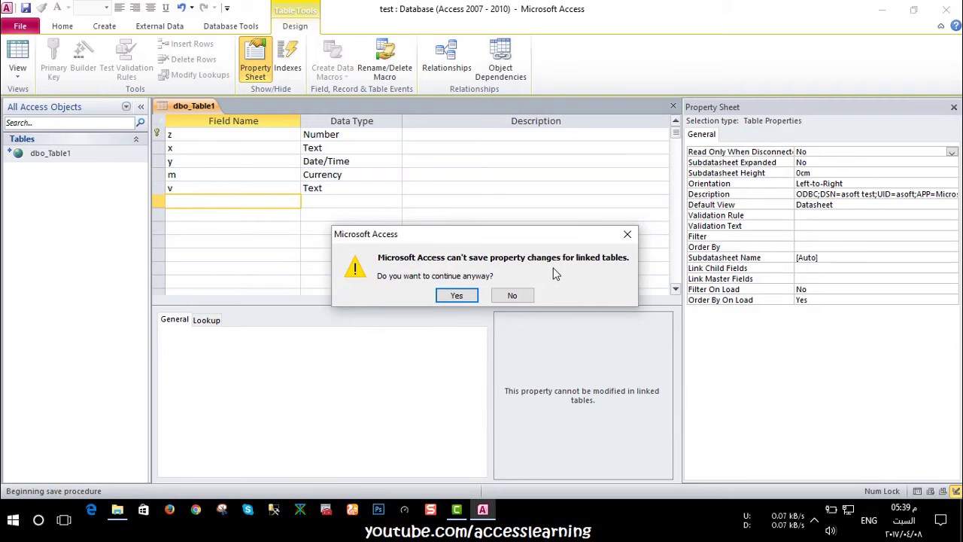
left_click(456, 295)
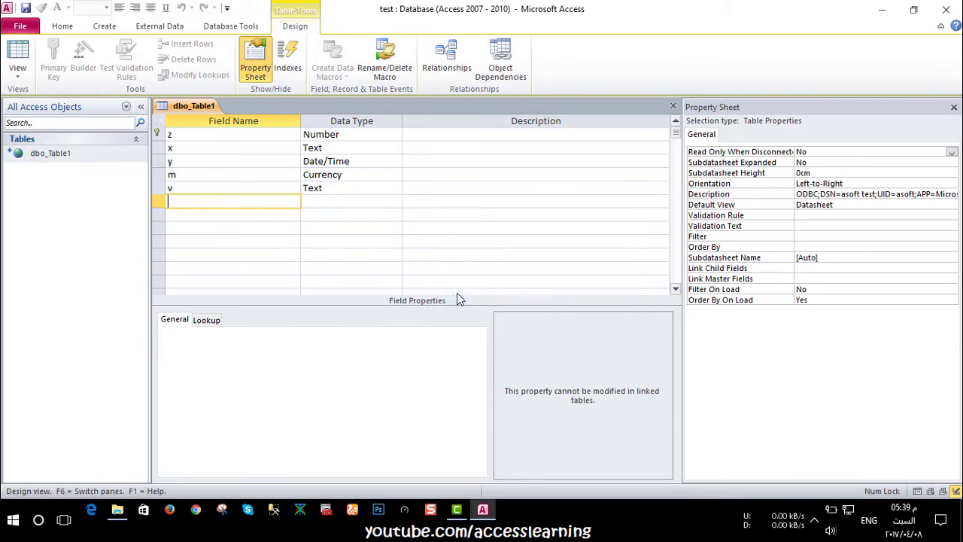
- Open dbo_Table1 and enter a record with z 1, x ahmed, y 10/11/2017
right_click(71, 156)
left_click(83, 163)
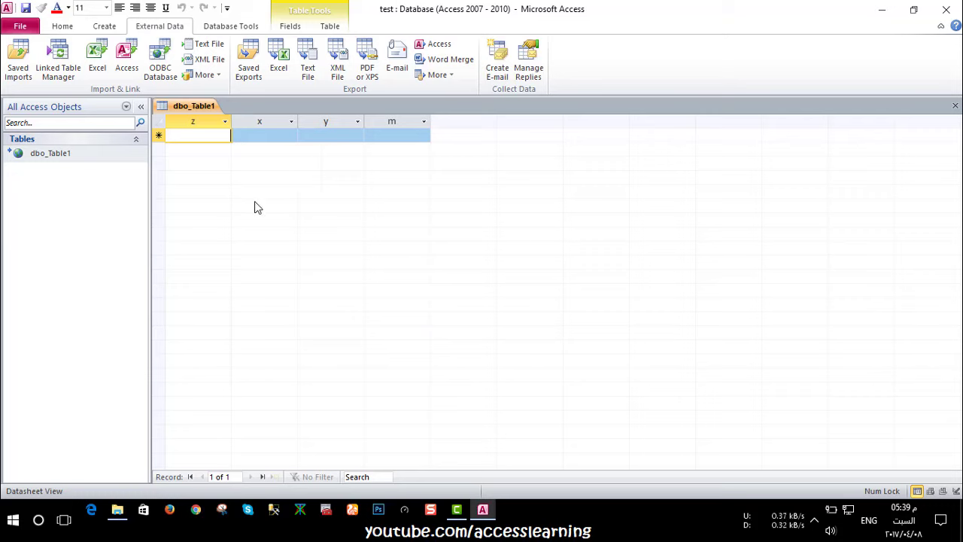
type("1")
left_click(284, 137)
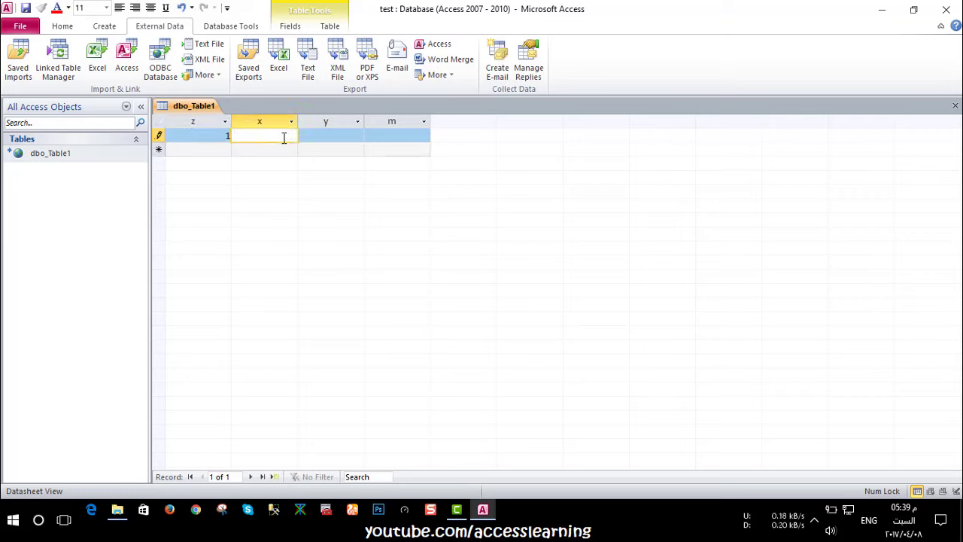
type("ahmed")
left_click(341, 137)
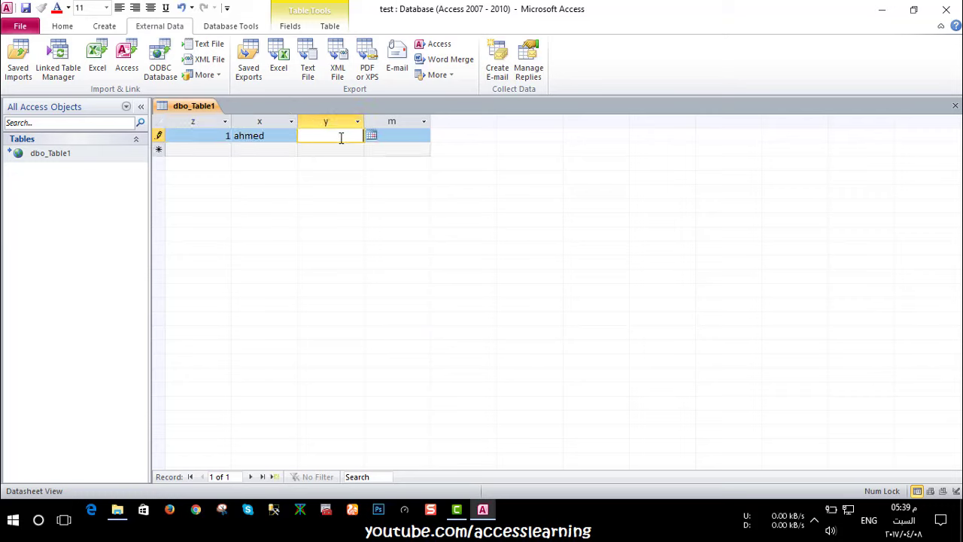
type("10/11/2017")
left_click(391, 141)
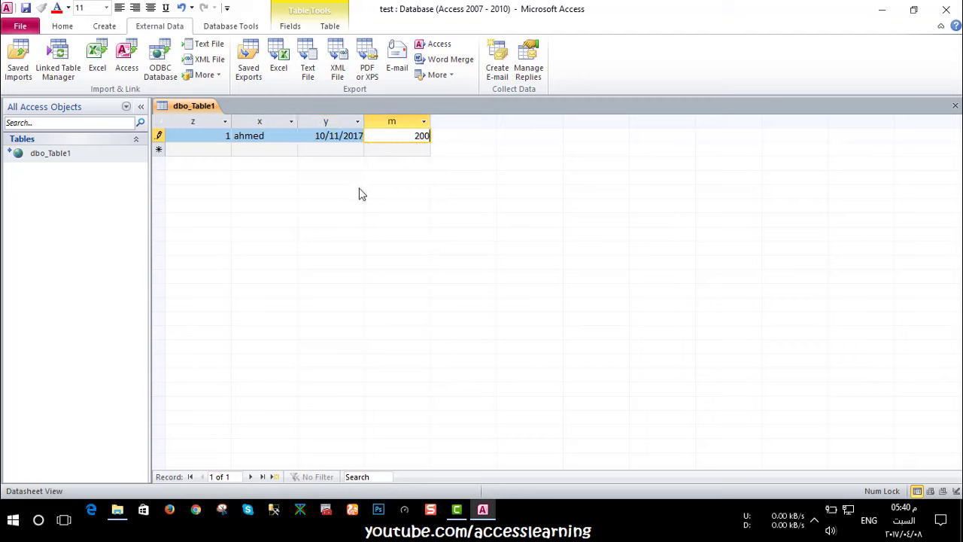
left_click(217, 152)
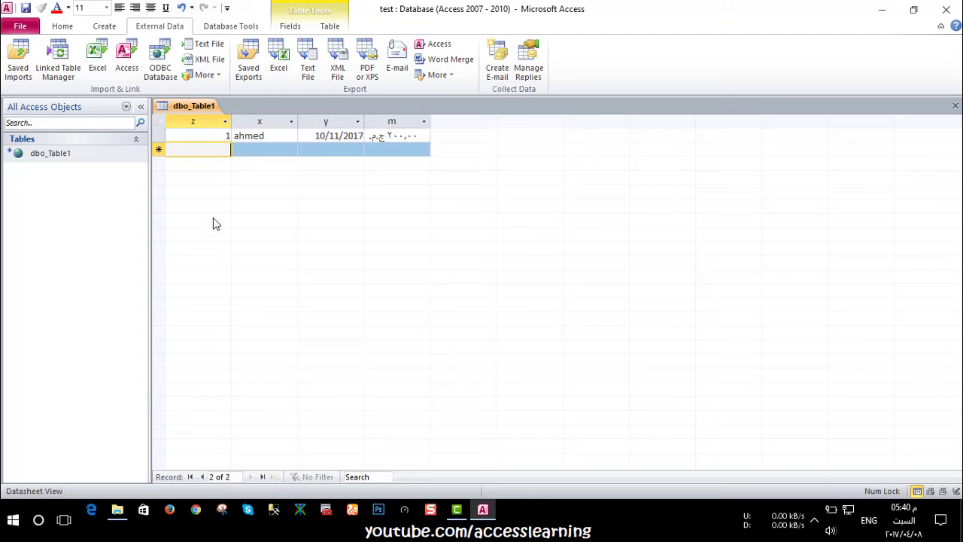
- Add a second record with z 1, x ali and m 300
type("1")
left_click(265, 149)
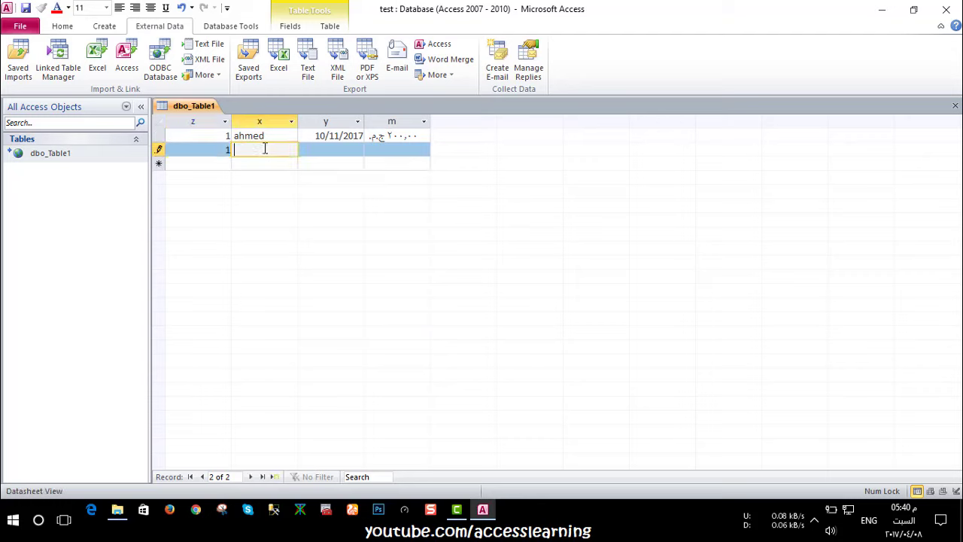
type("ali")
key("Tab")
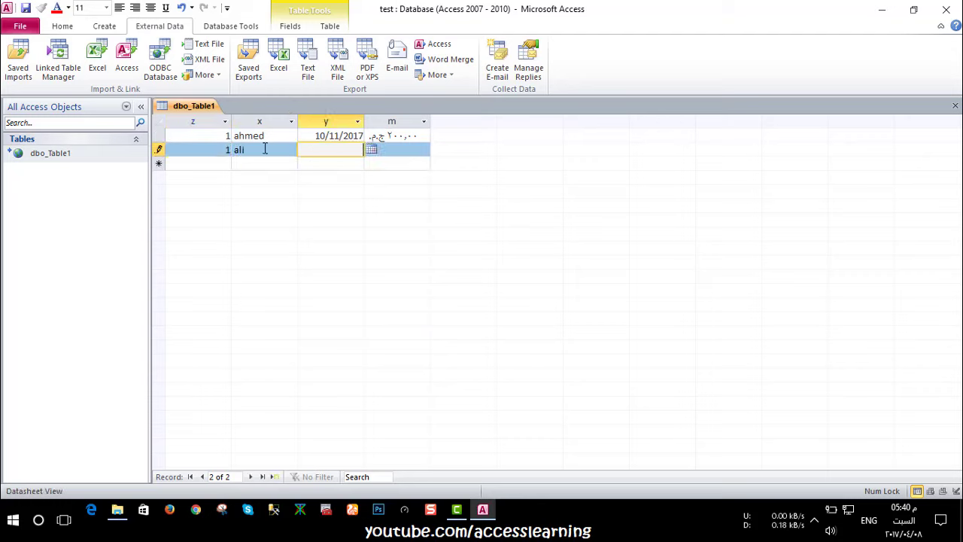
key("Tab")
type("3")
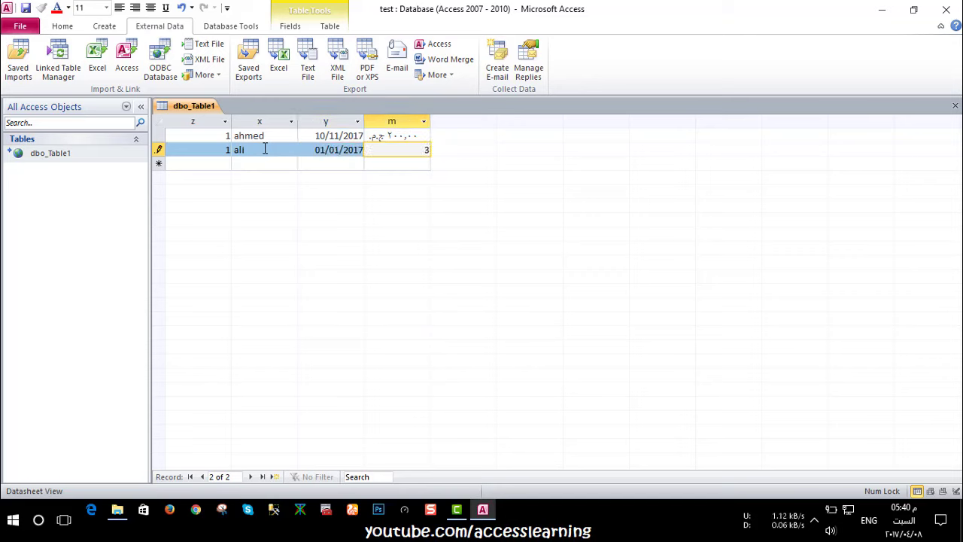
type("00")
left_click(215, 166)
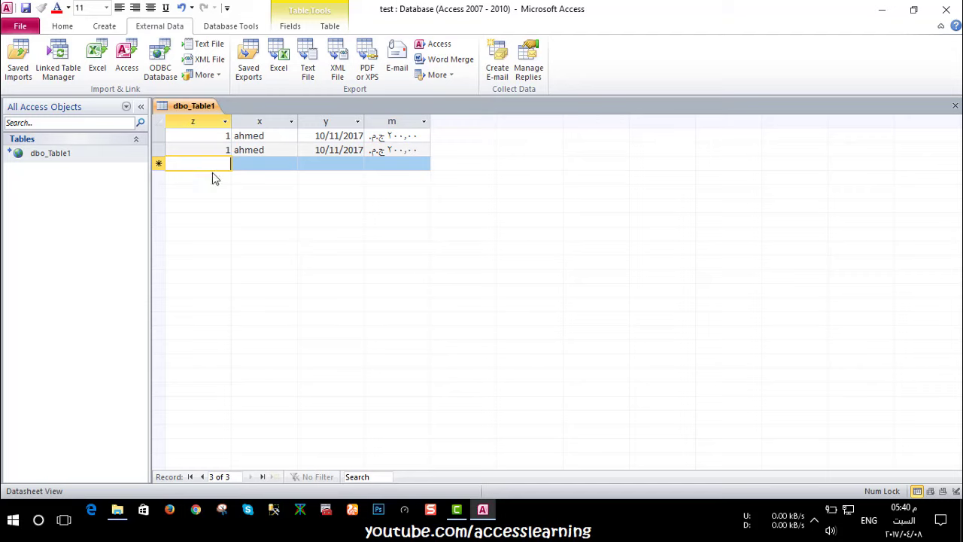
- Add a third record with z 1 and x z
type("1")
left_click(248, 166)
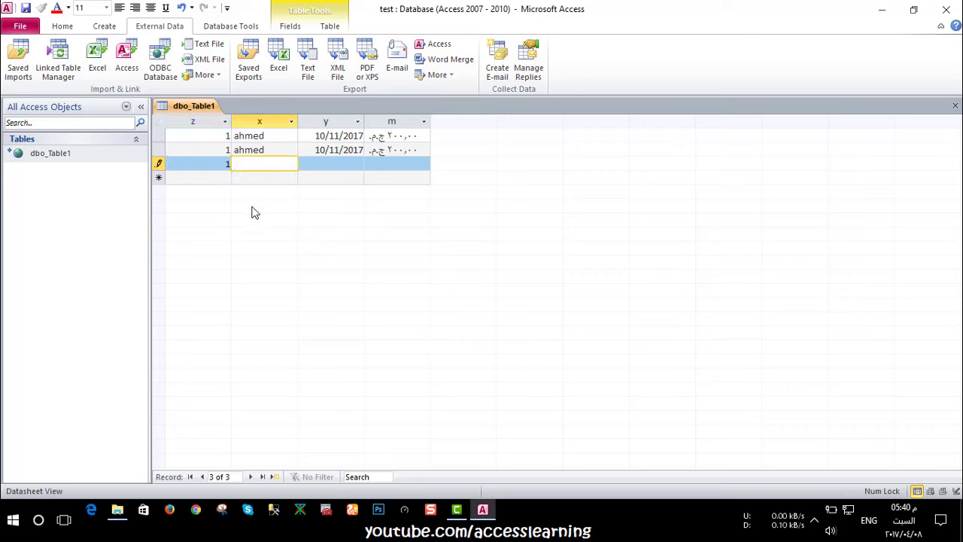
type("z")
left_click(340, 166)
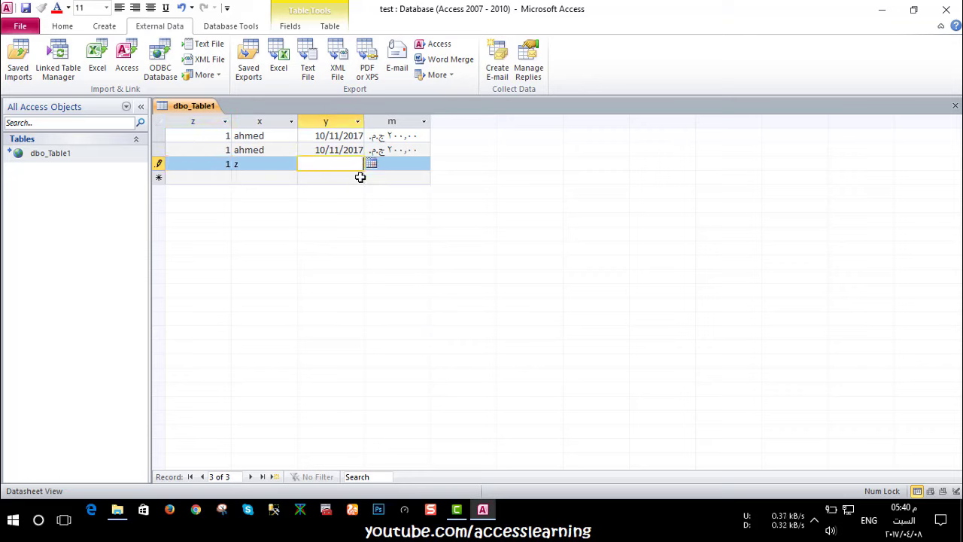
left_click(228, 177)
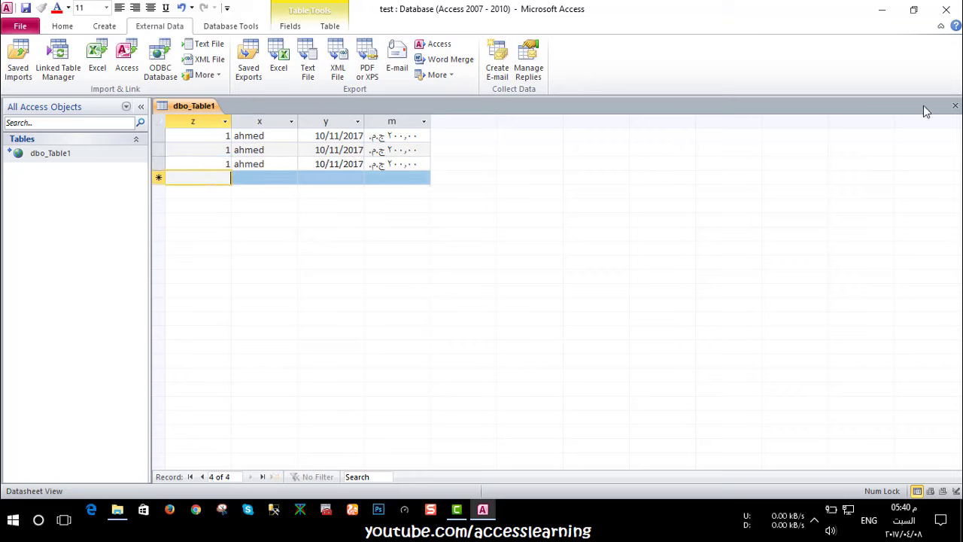
- Close and reopen dbo_Table1, try Design view, return to Datasheet, then close it
left_click(955, 105)
double_click(81, 154)
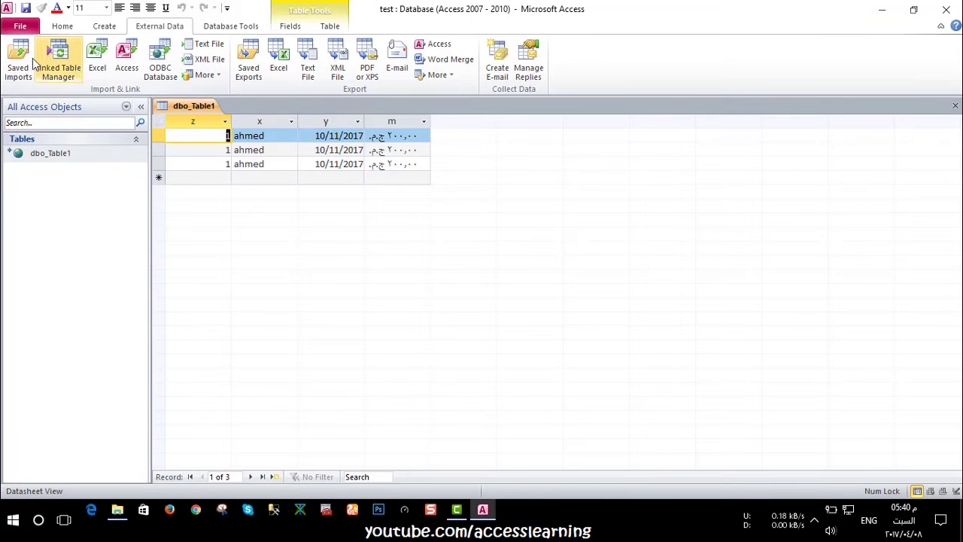
right_click(191, 109)
left_click(226, 170)
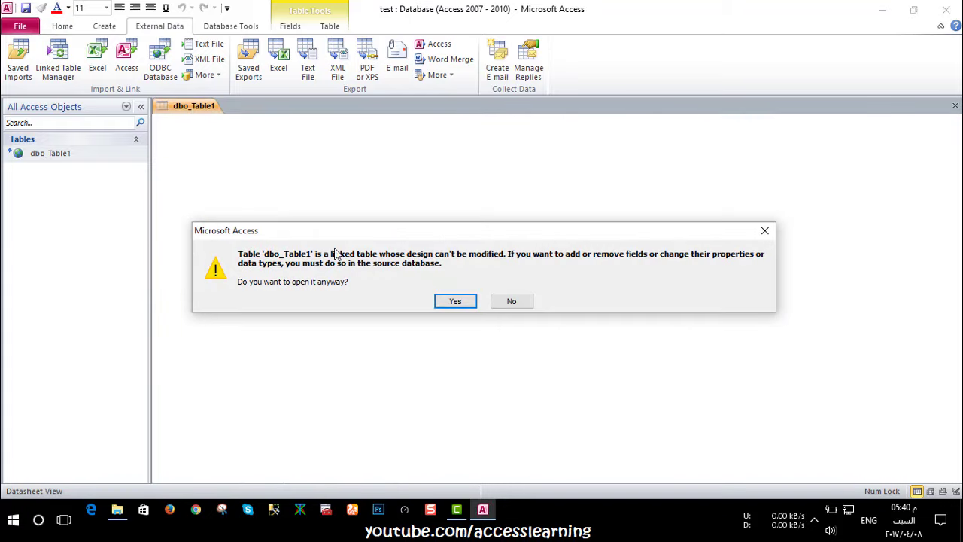
left_click(456, 301)
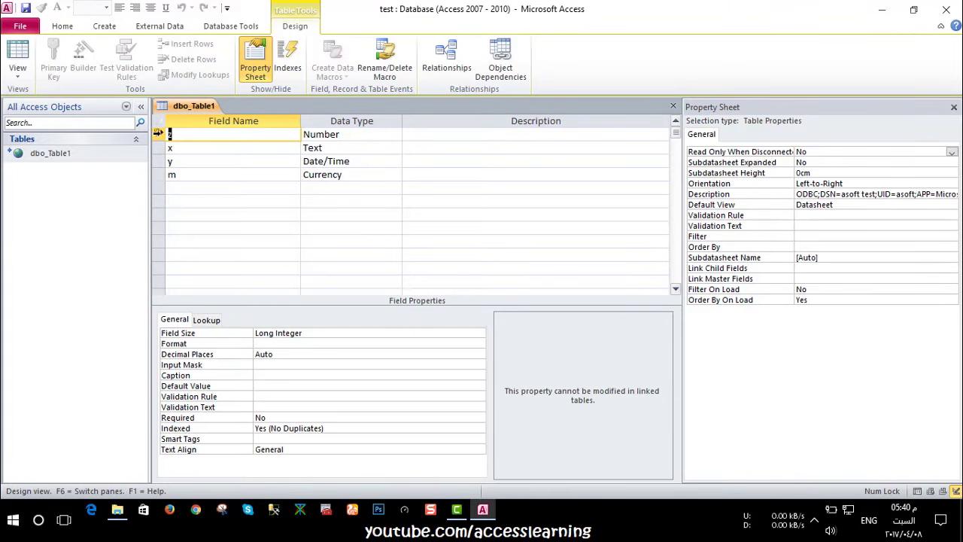
left_click(17, 52)
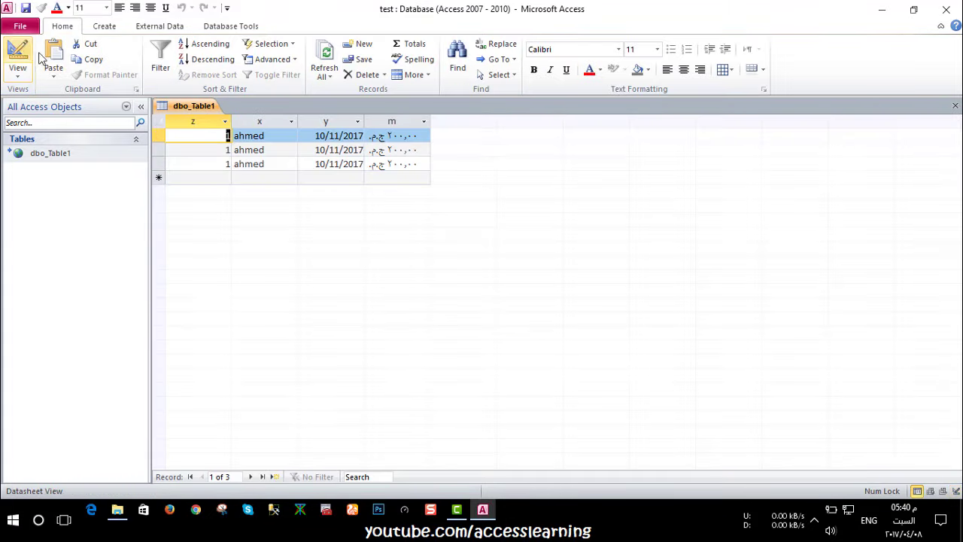
key("Down")
key("Down")
key("Down")
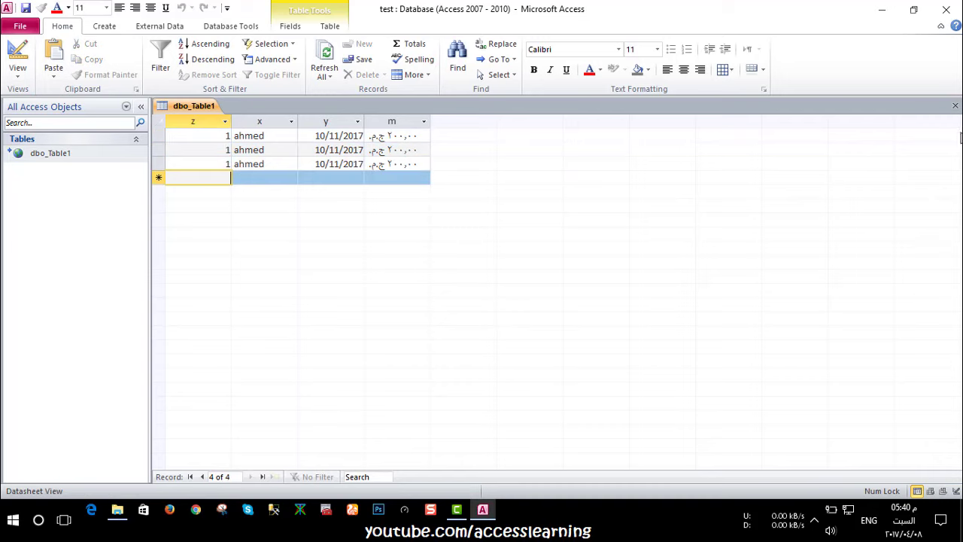
left_click(955, 106)
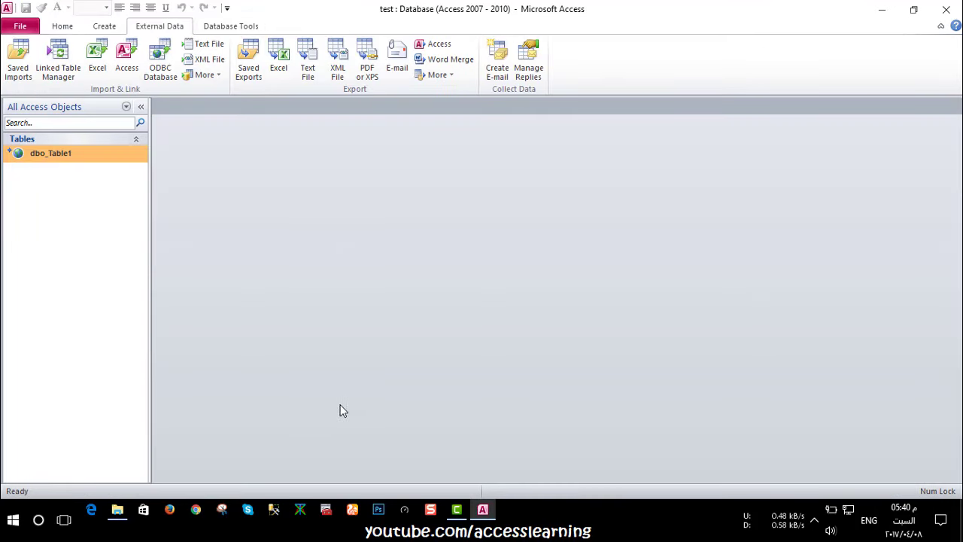
- Switch to Management Studio, connect to the server, and expand the asoft database's tables
left_click(274, 509)
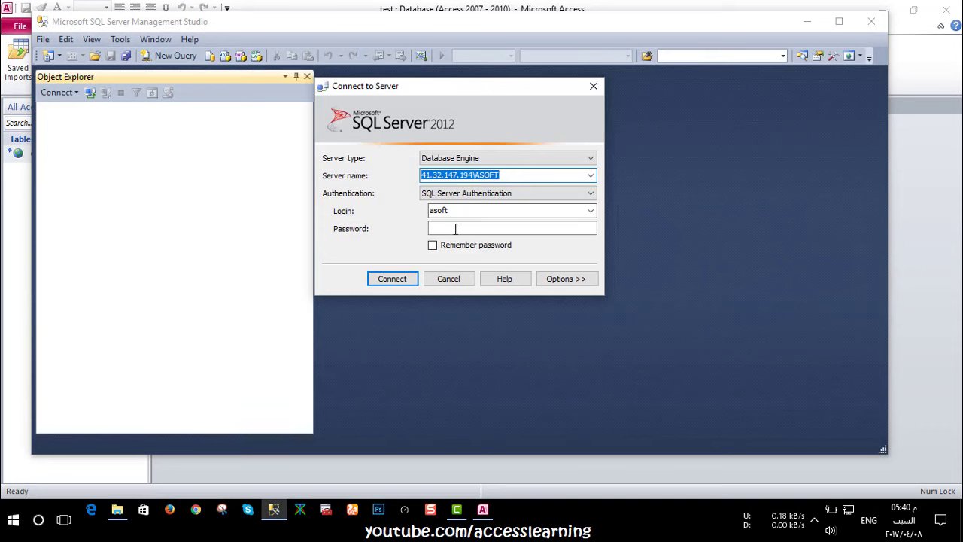
left_click(456, 229)
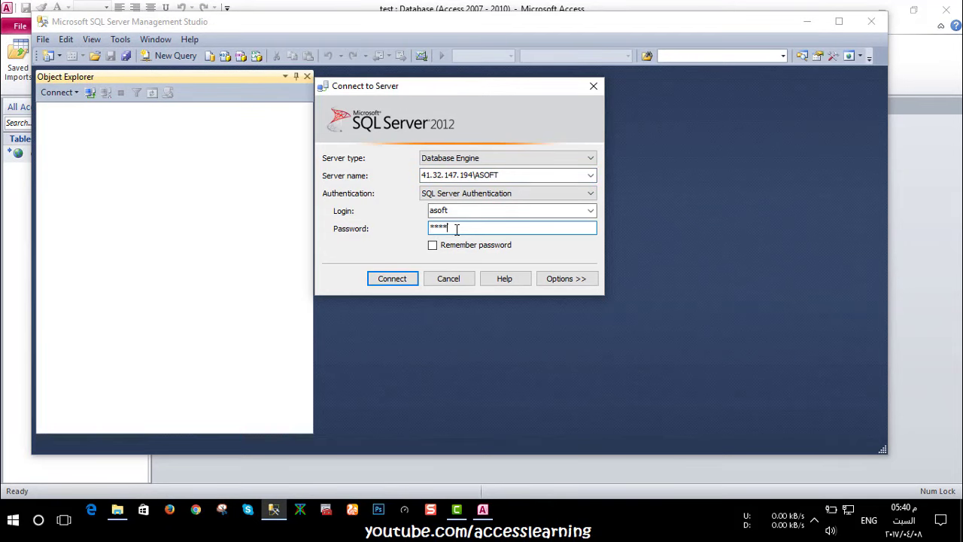
key("Return")
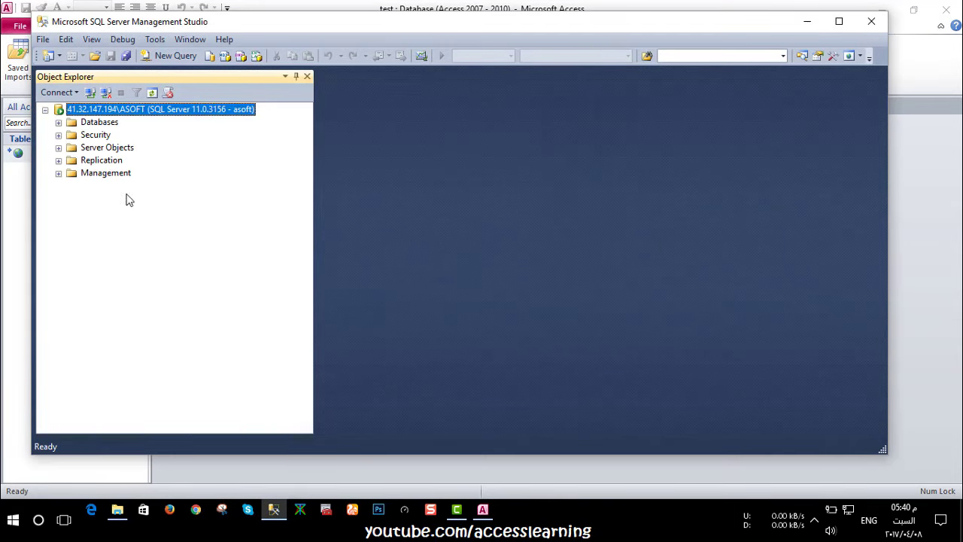
left_click(59, 122)
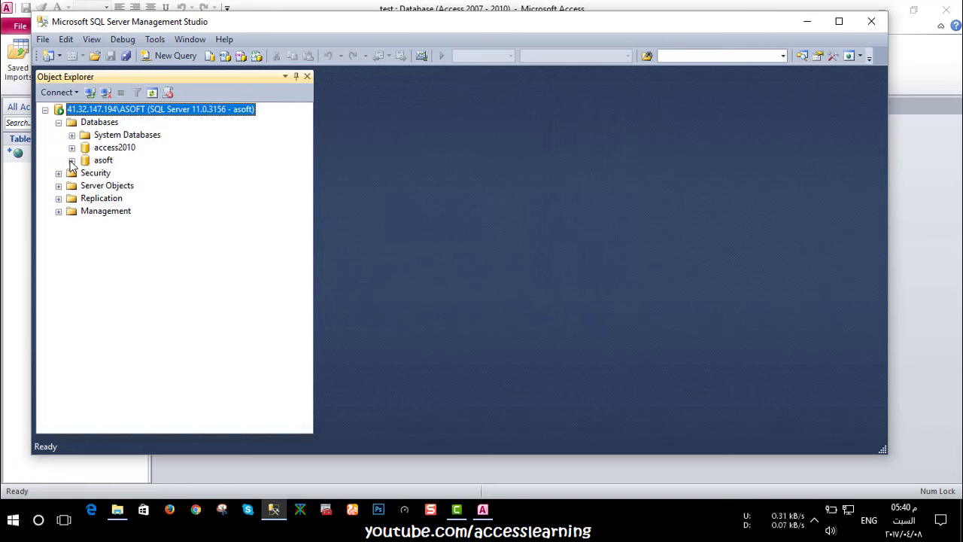
left_click(71, 160)
left_click(85, 186)
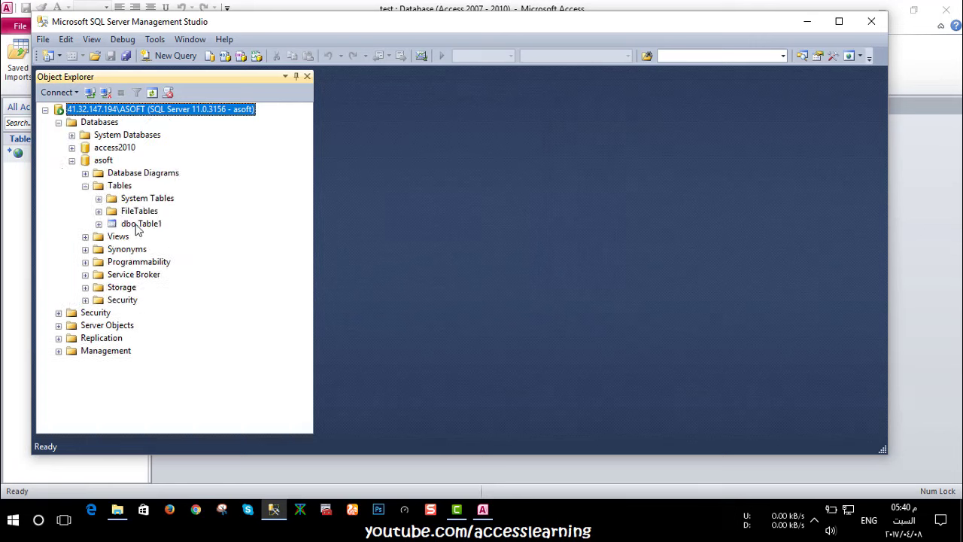
- Open dbo.Table1's top 200 rows and check the z values of the three rows
right_click(135, 224)
left_click(425, 286)
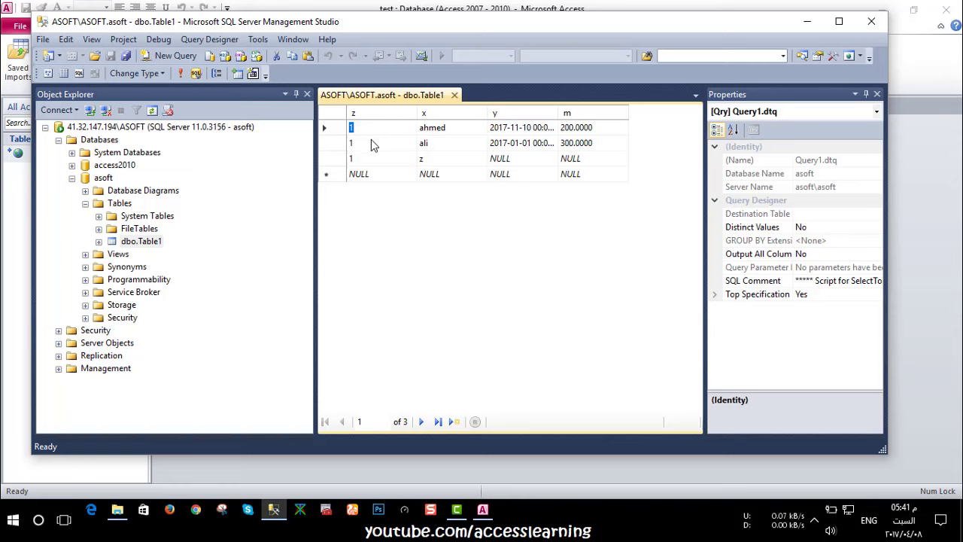
left_click(371, 143)
left_click(370, 158)
left_click(369, 130)
right_click(371, 126)
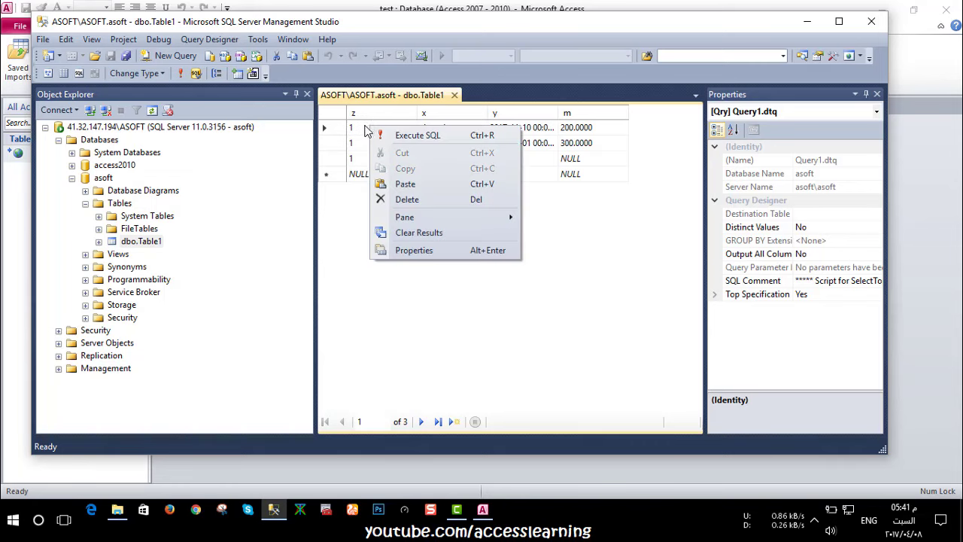
left_click(357, 131)
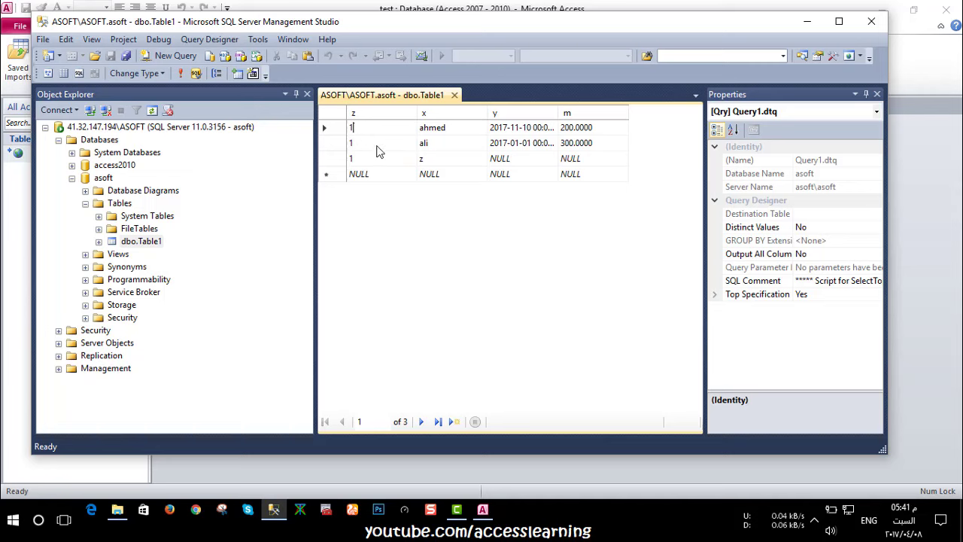
- Close the rows grid and open dbo.Table1 in Design
left_click(455, 94)
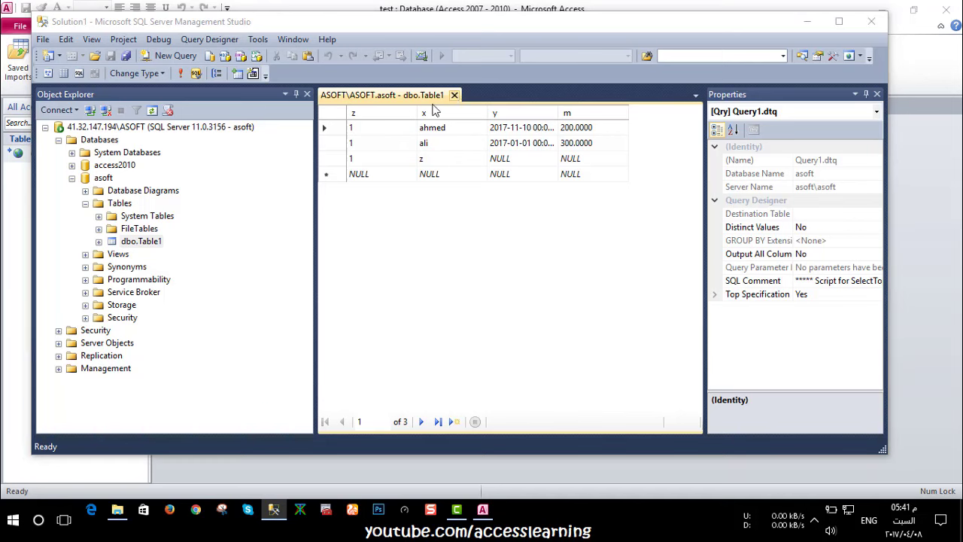
right_click(150, 229)
left_click(186, 248)
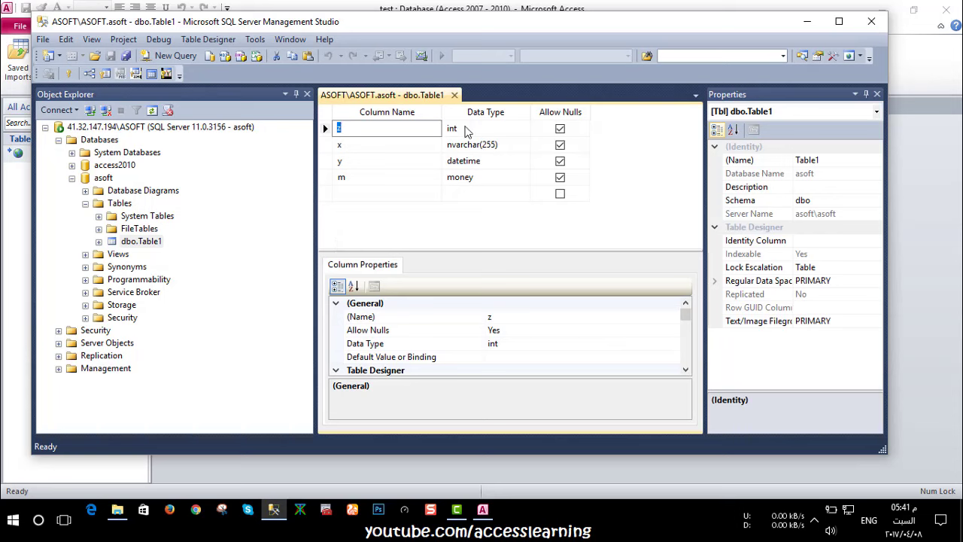
- Clear Allow Nulls for column z and review its Identity Specification properties
left_click(560, 129)
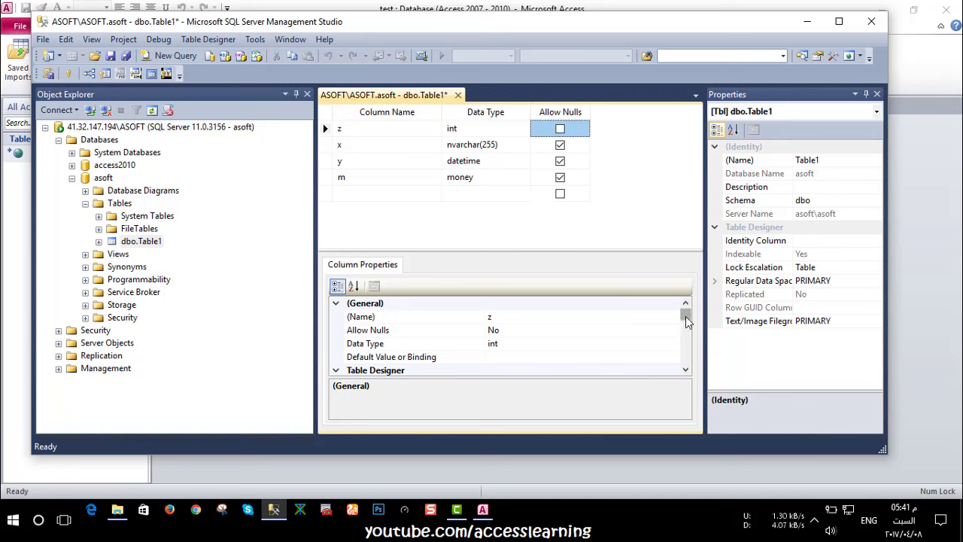
left_click_drag(685, 321, 685, 346)
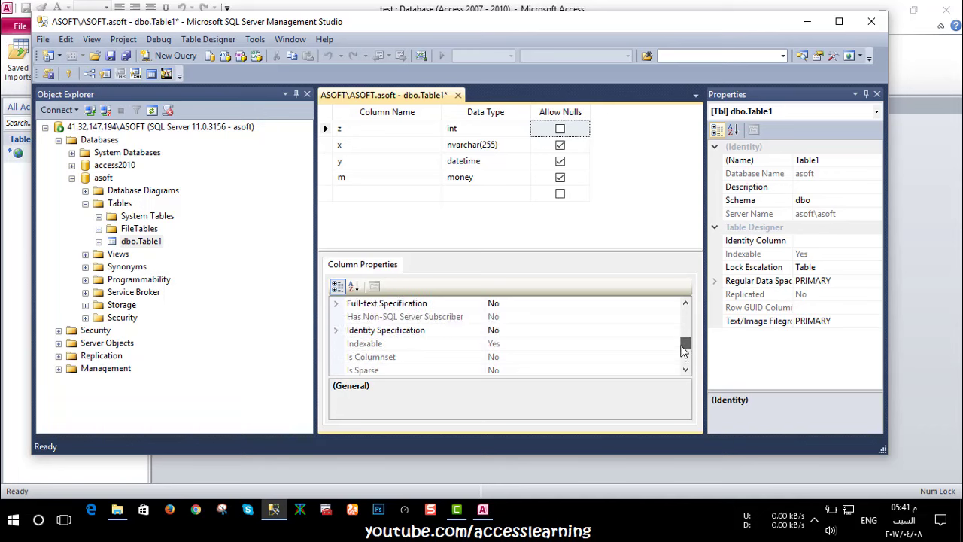
left_click(506, 332)
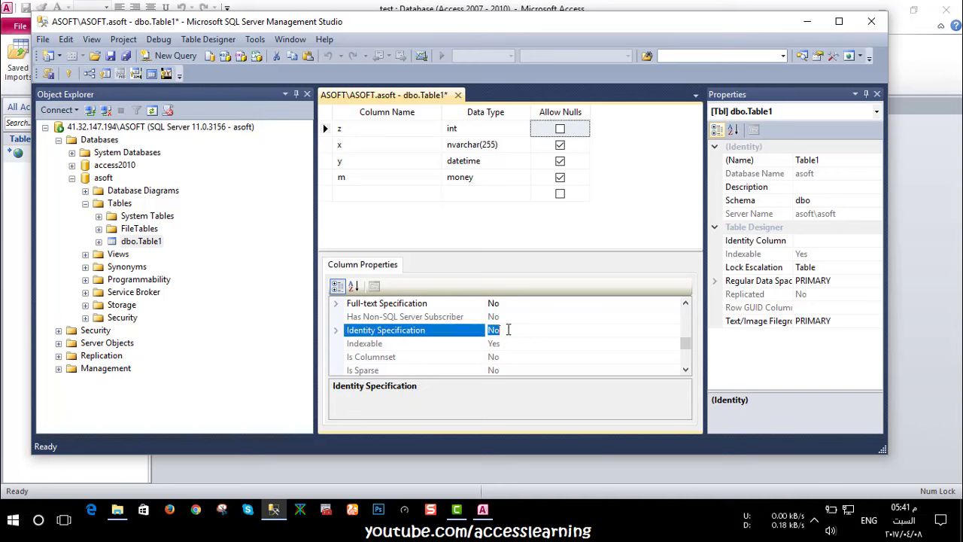
left_click(374, 345)
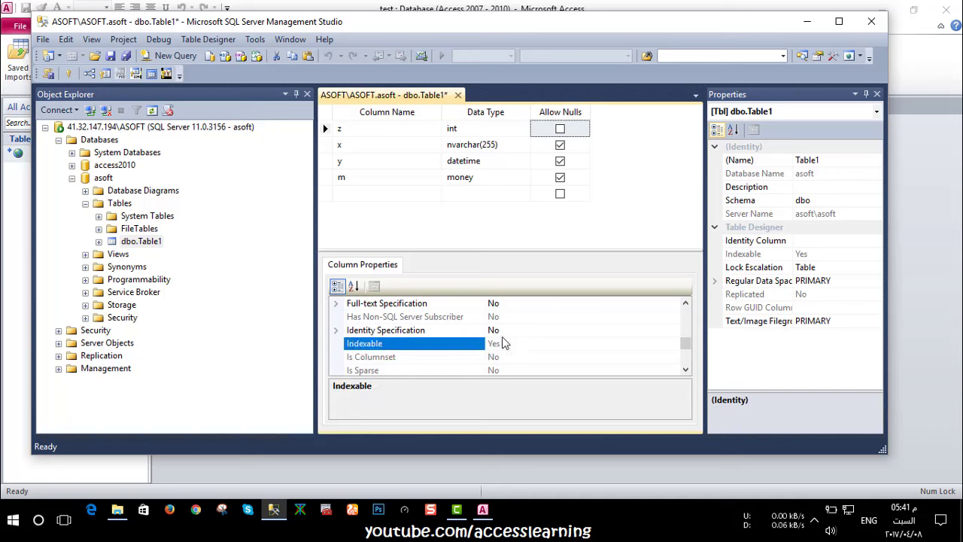
scroll(535, 340, "down", 2)
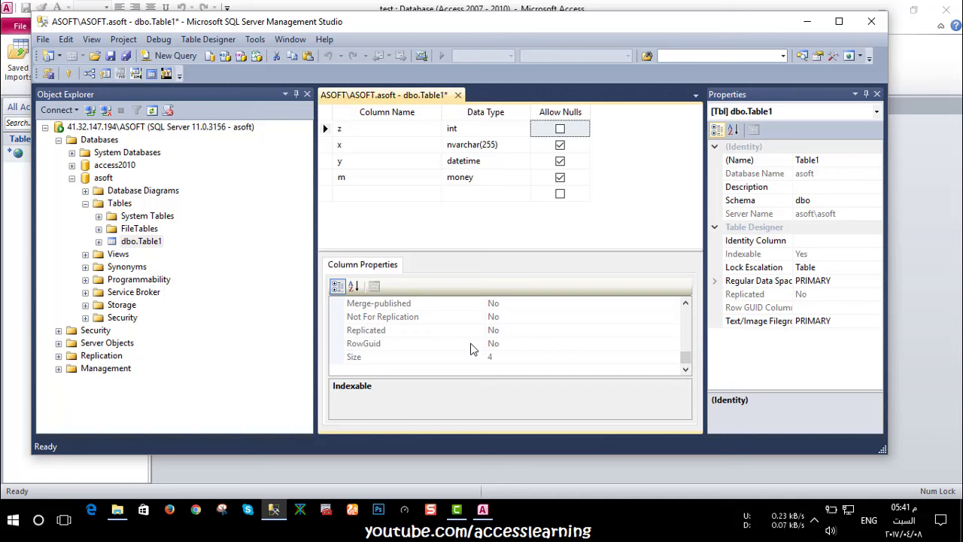
scroll(472, 348, "up", 6)
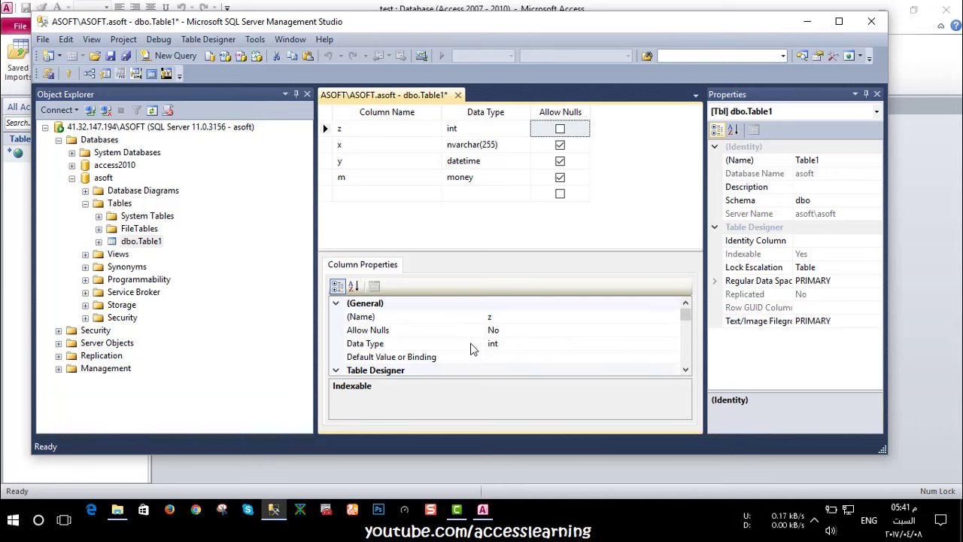
- Set the table's Identity Column property to z
left_click(827, 280)
left_click(831, 241)
left_click(876, 240)
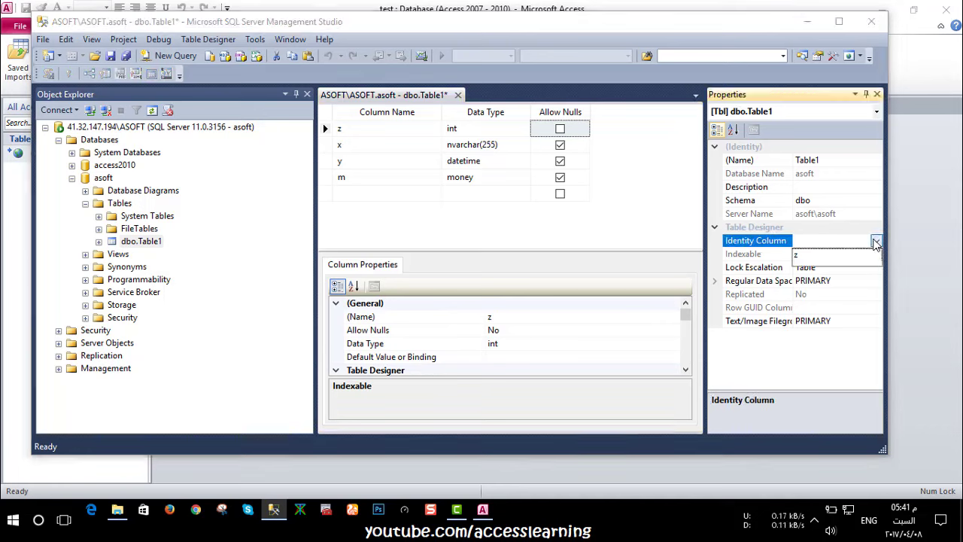
left_click(854, 258)
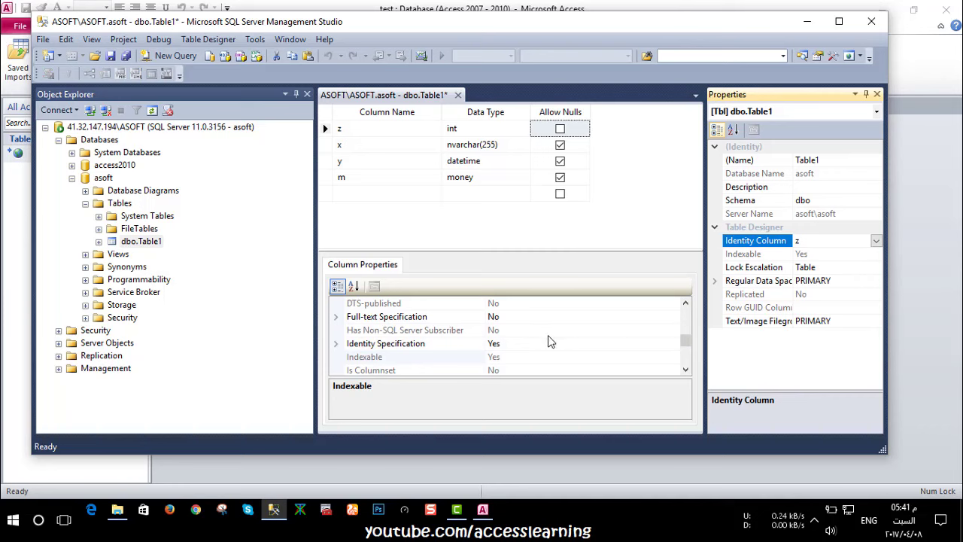
scroll(527, 340, "down", 2)
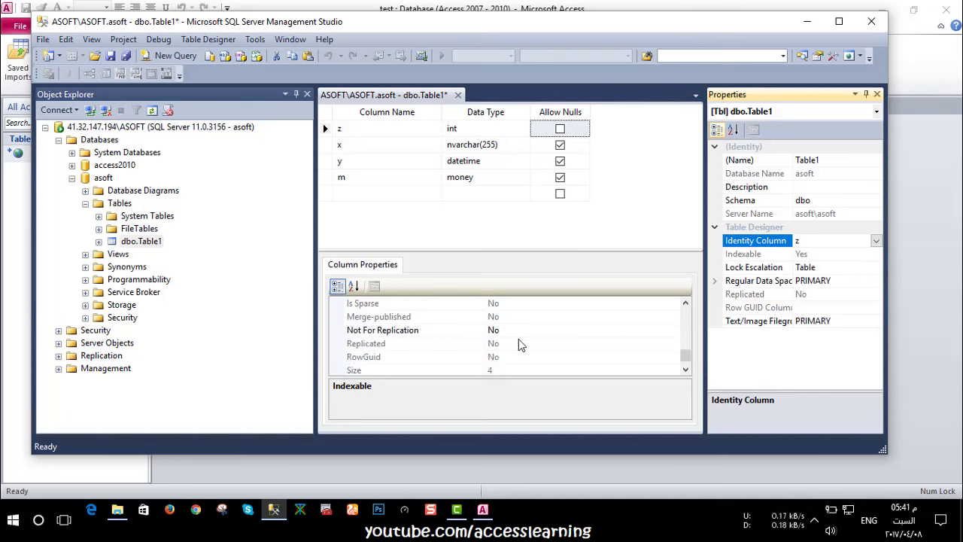
scroll(518, 344, "up", 3)
scroll(518, 339, "up", 3)
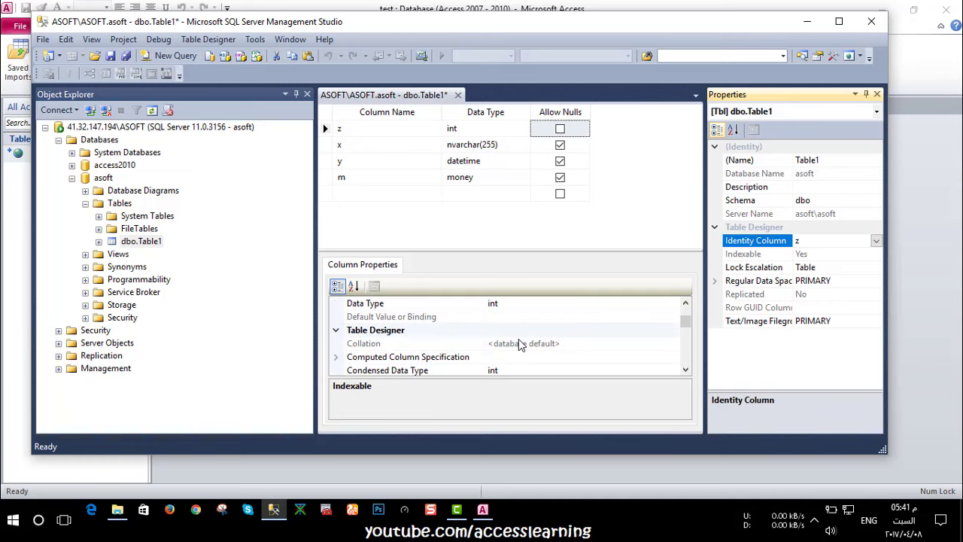
scroll(518, 344, "down", 5)
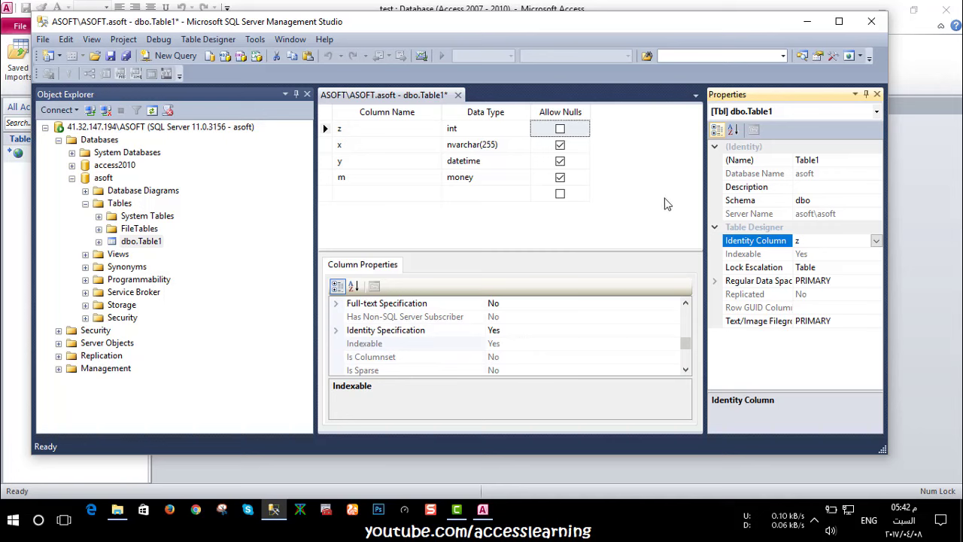
- Close the designer choosing to save, then cancel the refused save and acknowledge the message
left_click(458, 95)
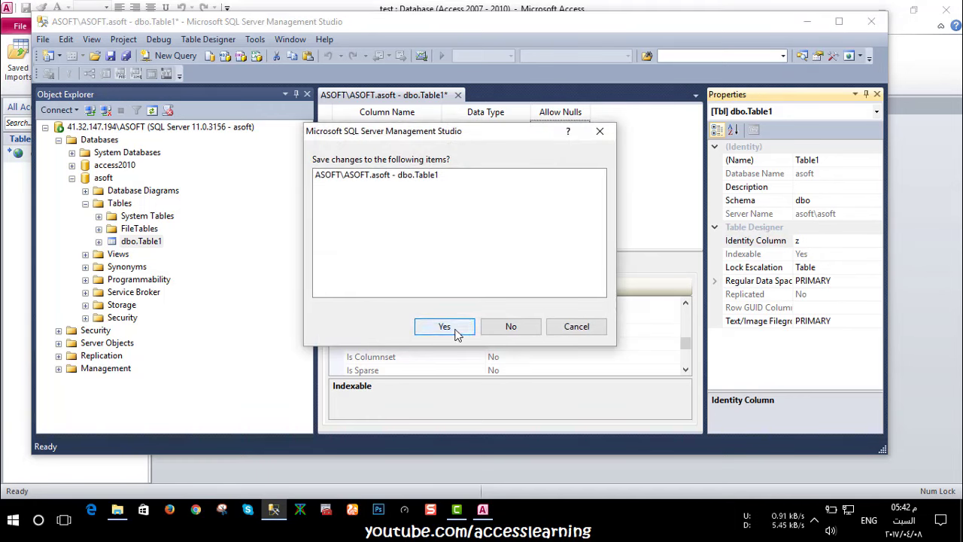
left_click(456, 328)
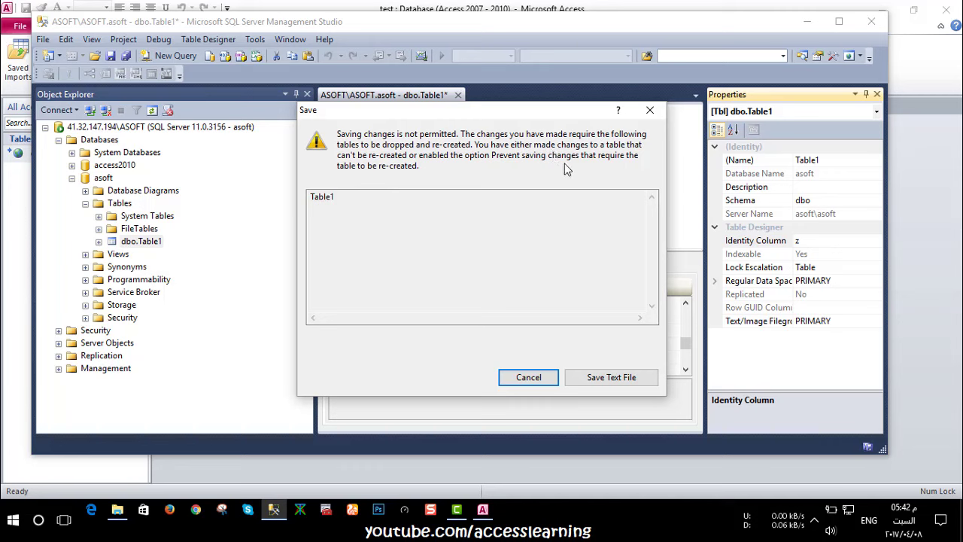
left_click(531, 382)
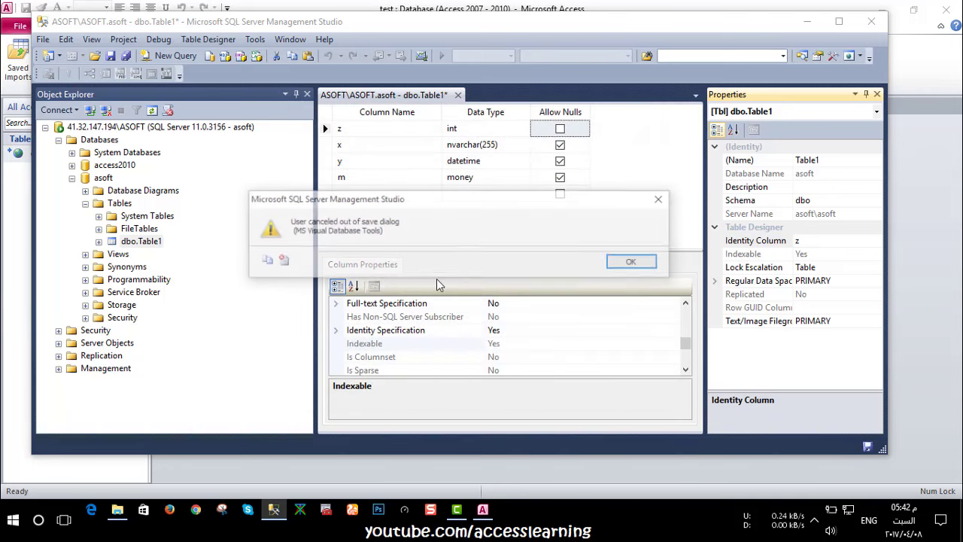
left_click(647, 262)
- Delete the z row and the ali row in dbo.Table1's edit grid, then close it
right_click(148, 224)
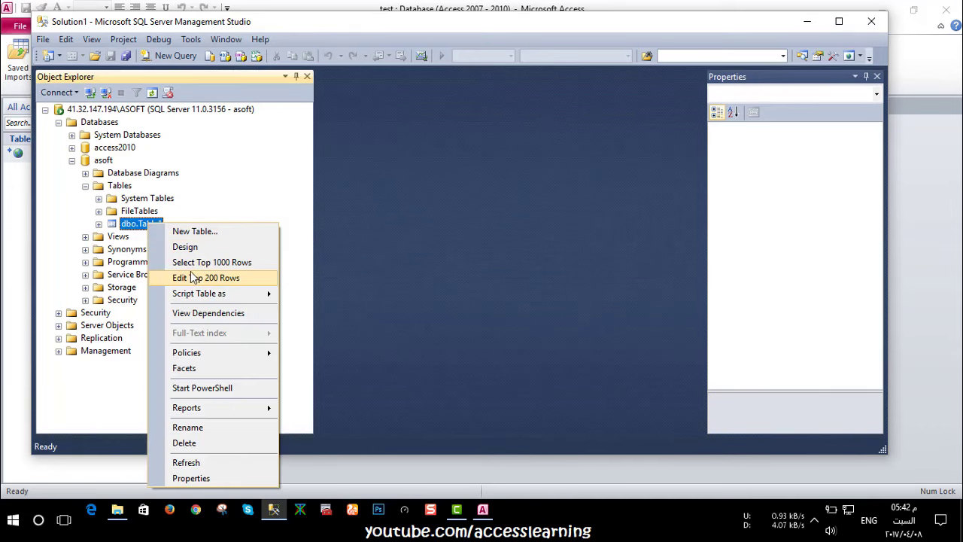
left_click(211, 280)
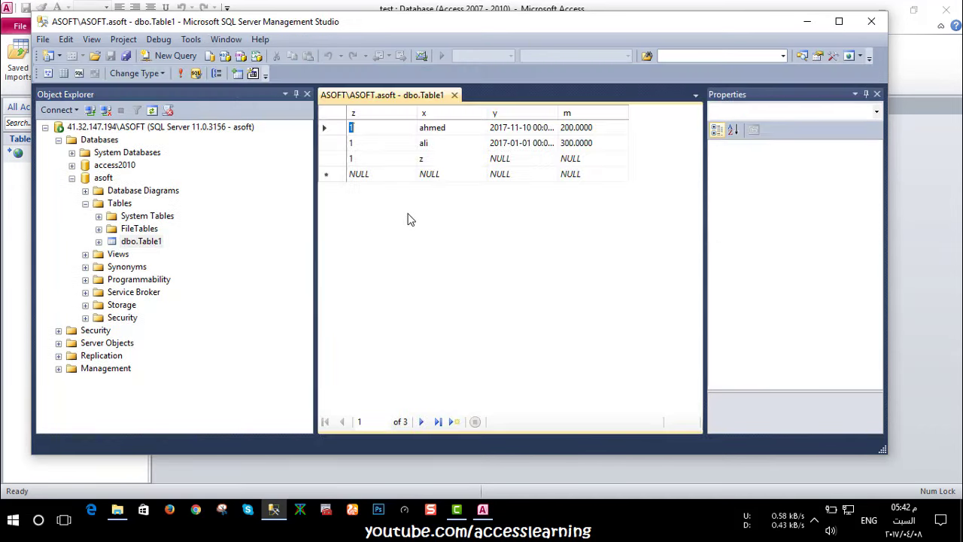
left_click(333, 160)
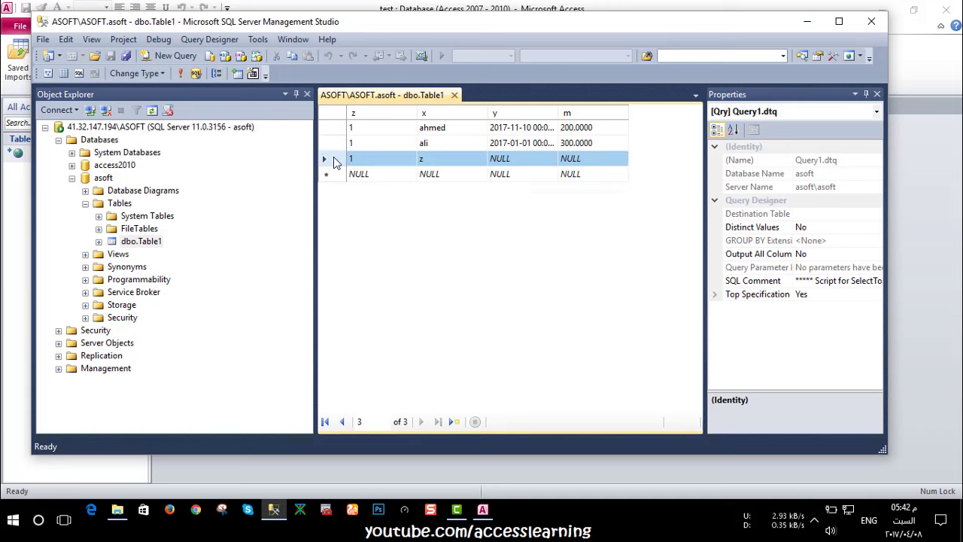
key("Delete")
left_click(468, 314)
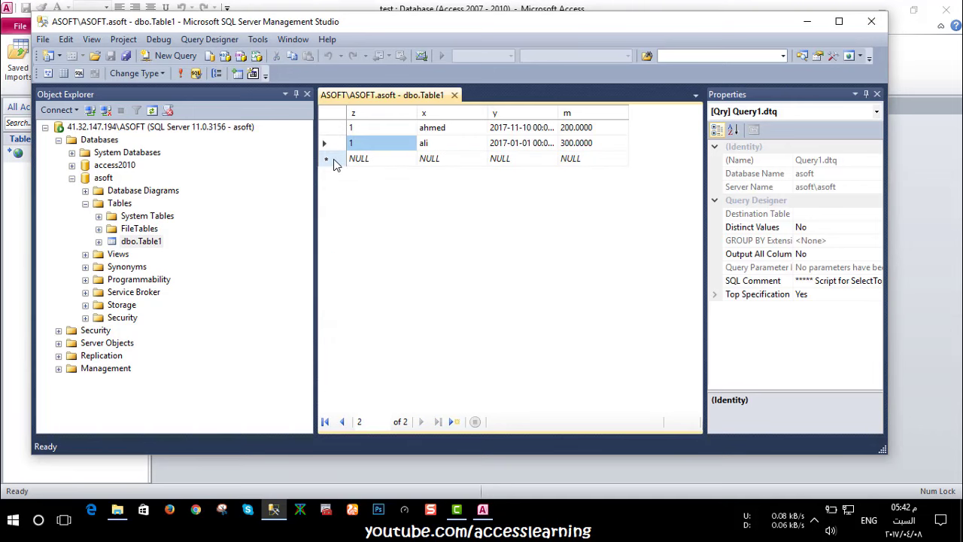
left_click(331, 143)
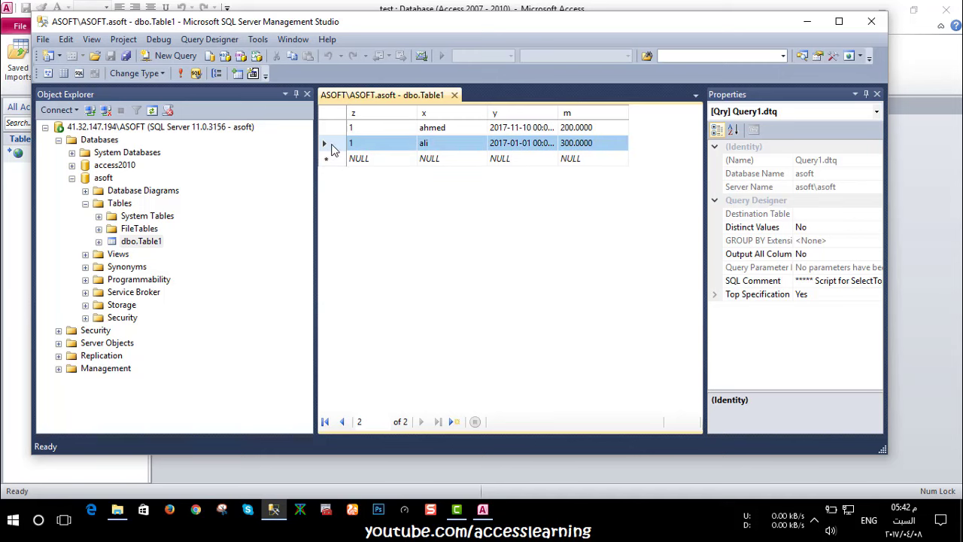
key("Delete")
left_click(468, 315)
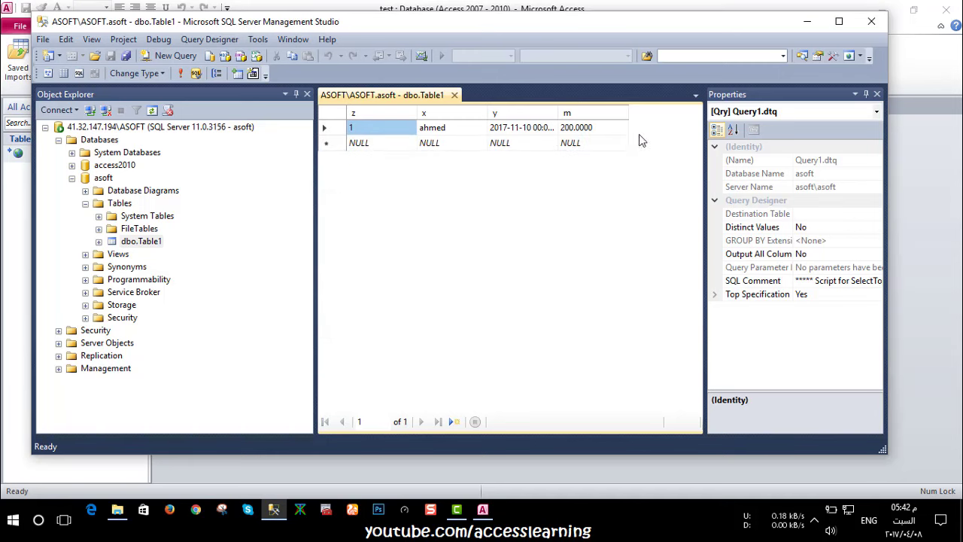
left_click(455, 95)
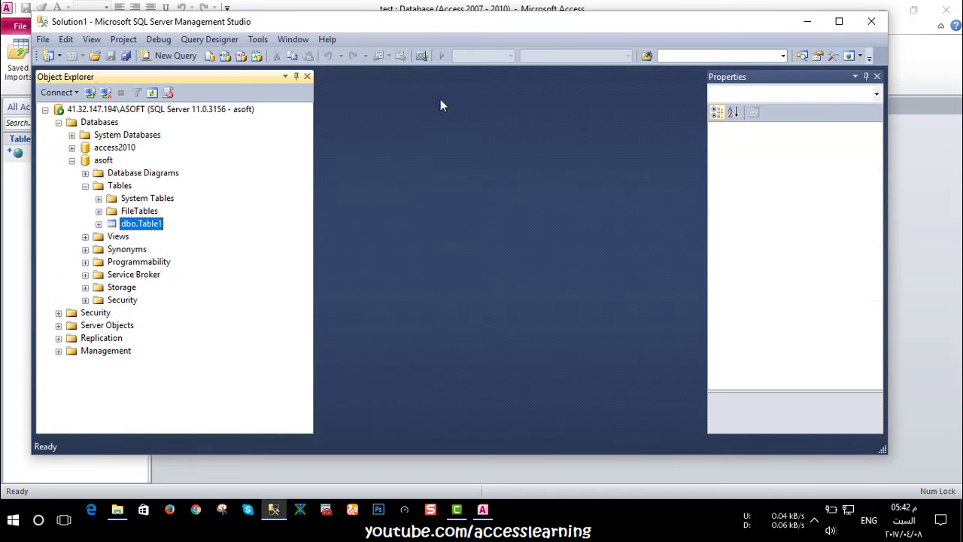
- Reopen dbo.Table1 in Design and set its Identity Column property to z
right_click(151, 224)
left_click(187, 248)
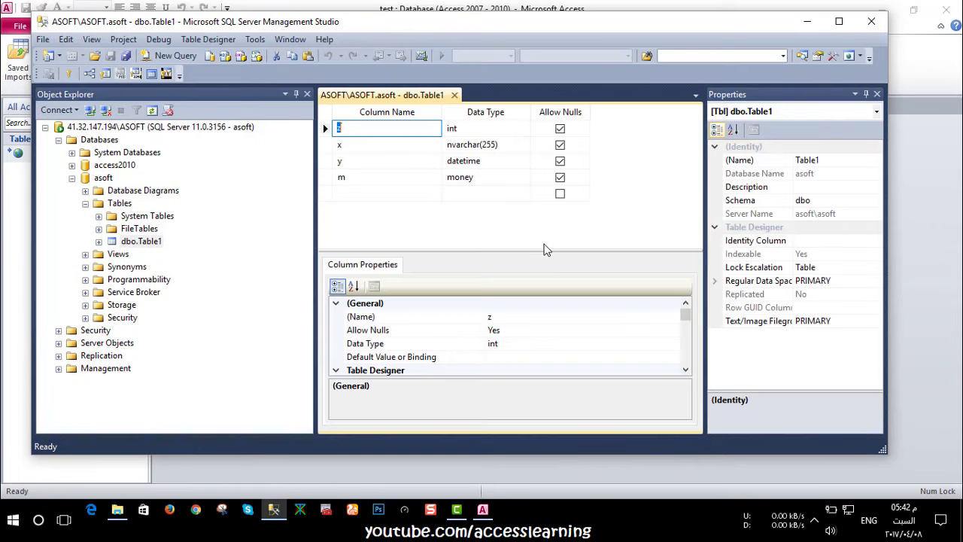
left_click(825, 242)
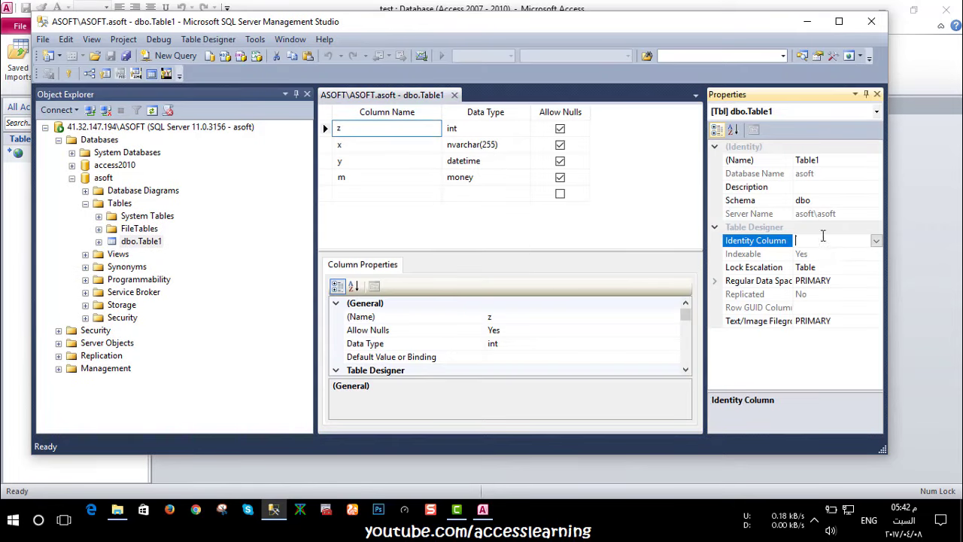
left_click(876, 240)
left_click(850, 256)
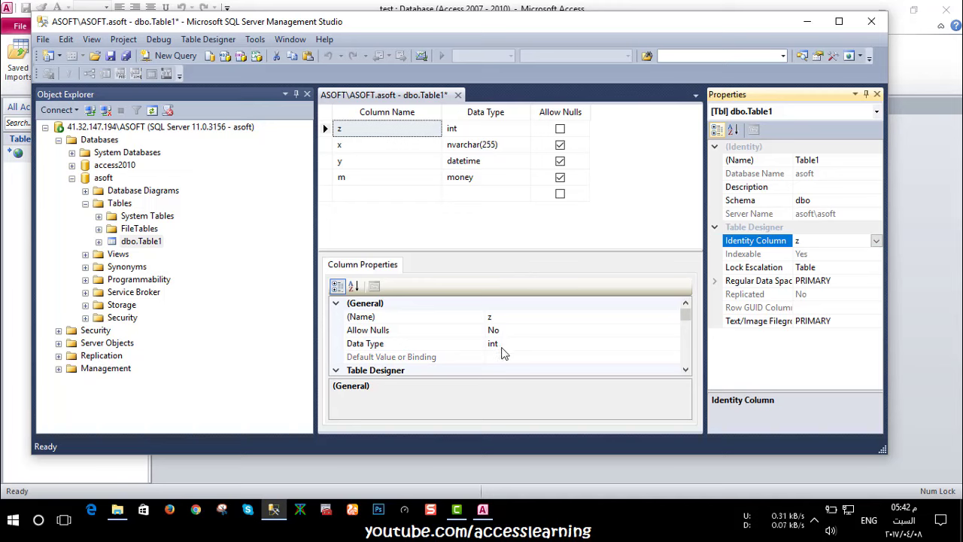
scroll(506, 350, "down", 3)
scroll(506, 352, "down", 1)
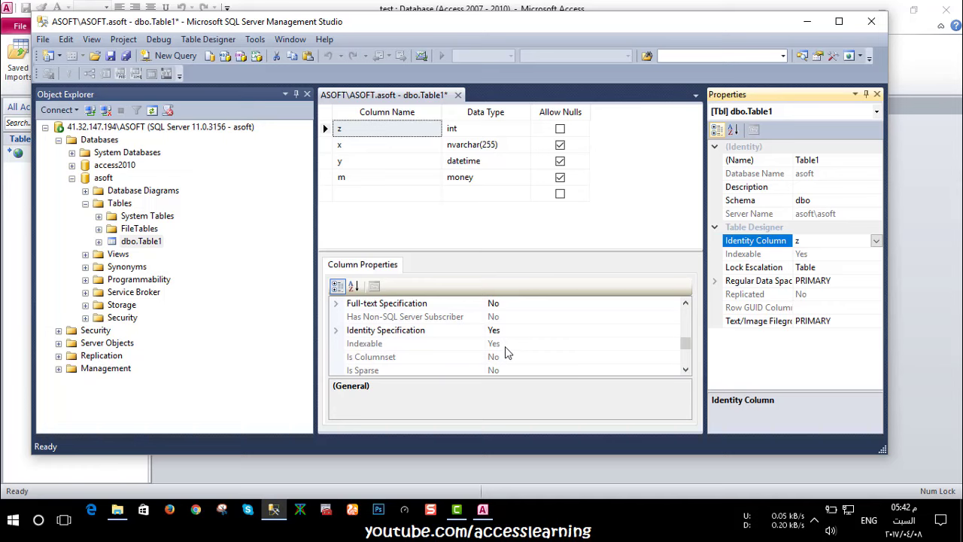
scroll(508, 354, "down", 2)
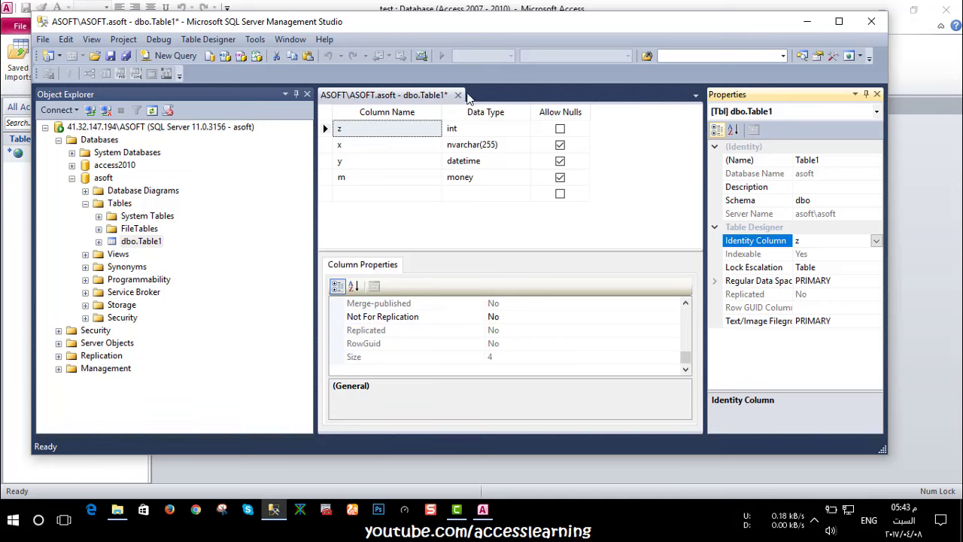
- Close the designer choosing to save, then cancel when the change is refused again
left_click(458, 95)
left_click(446, 324)
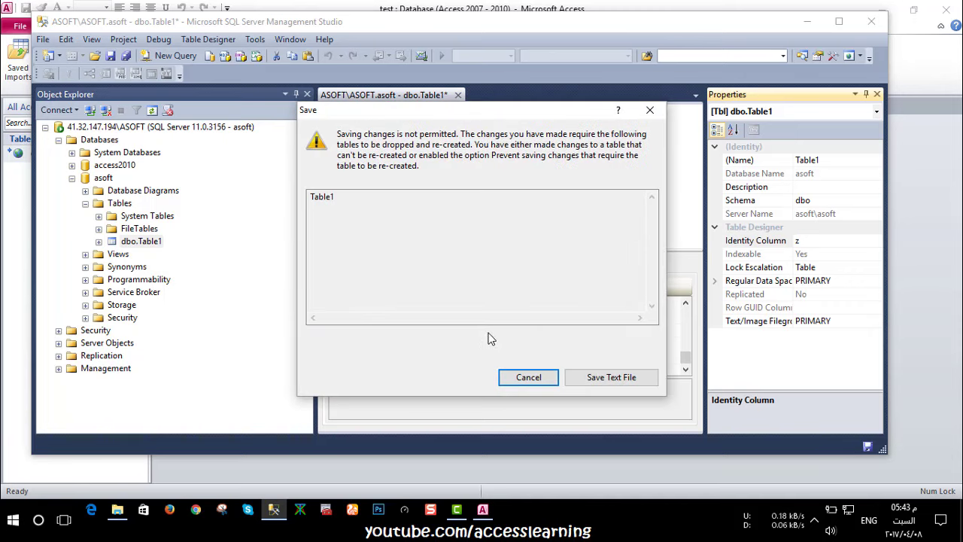
left_click(527, 380)
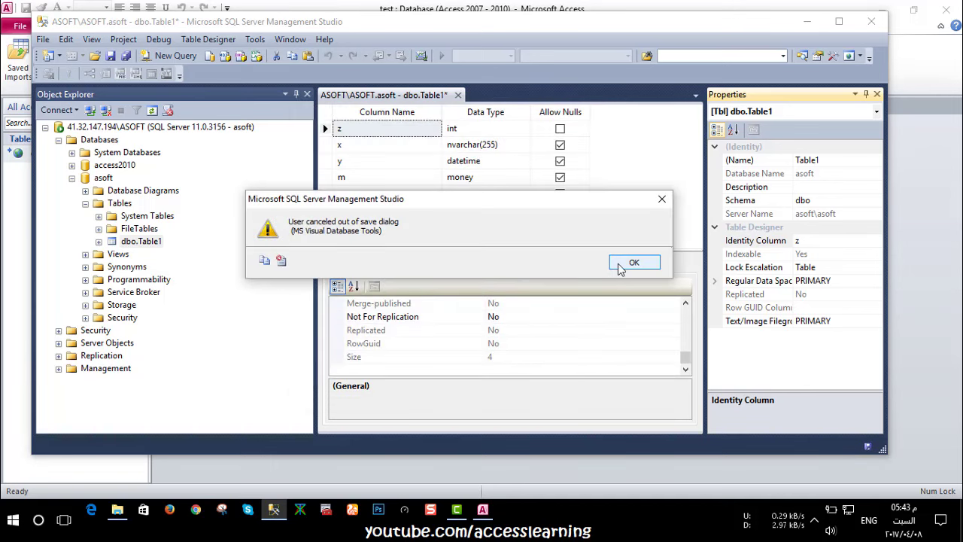
left_click(629, 264)
left_click(151, 224)
right_click(150, 224)
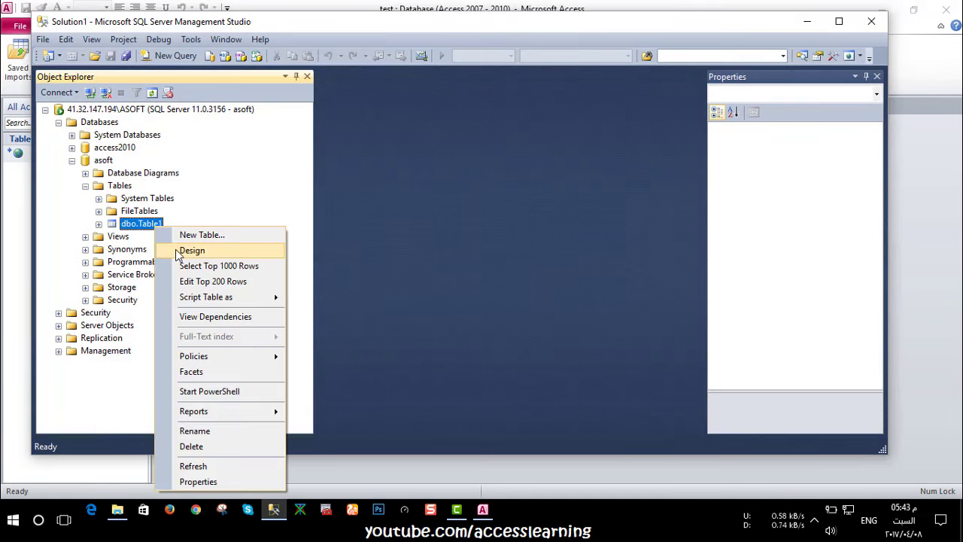
left_click(186, 249)
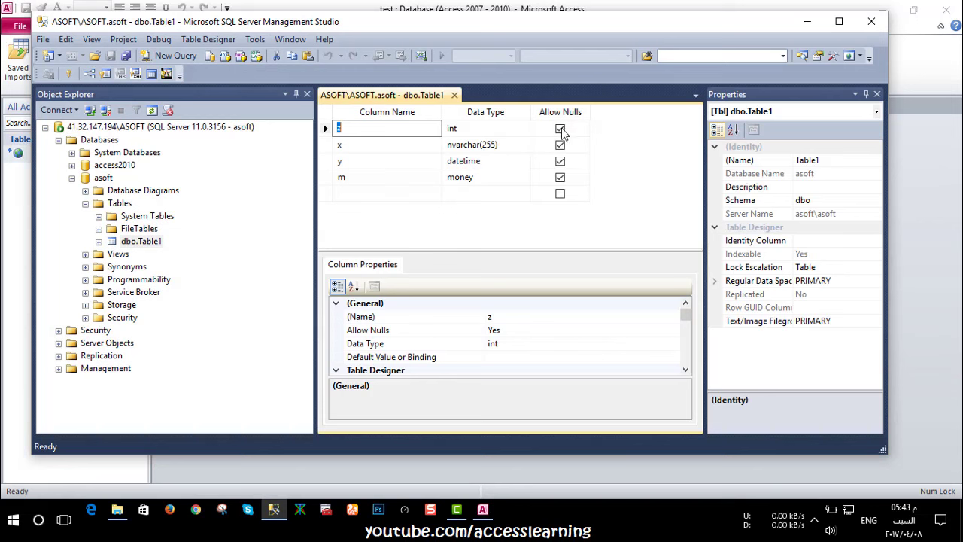
left_click(561, 129)
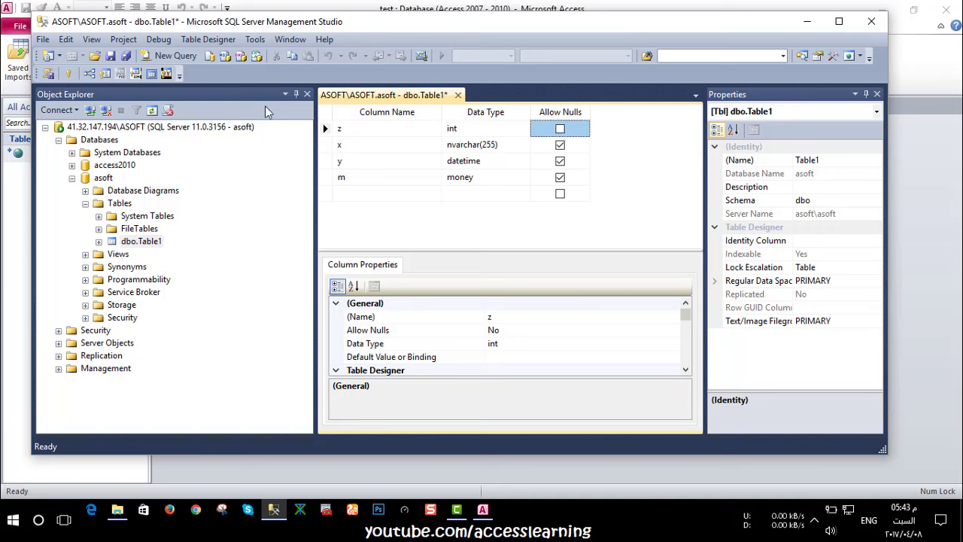
left_click(458, 95)
left_click(444, 326)
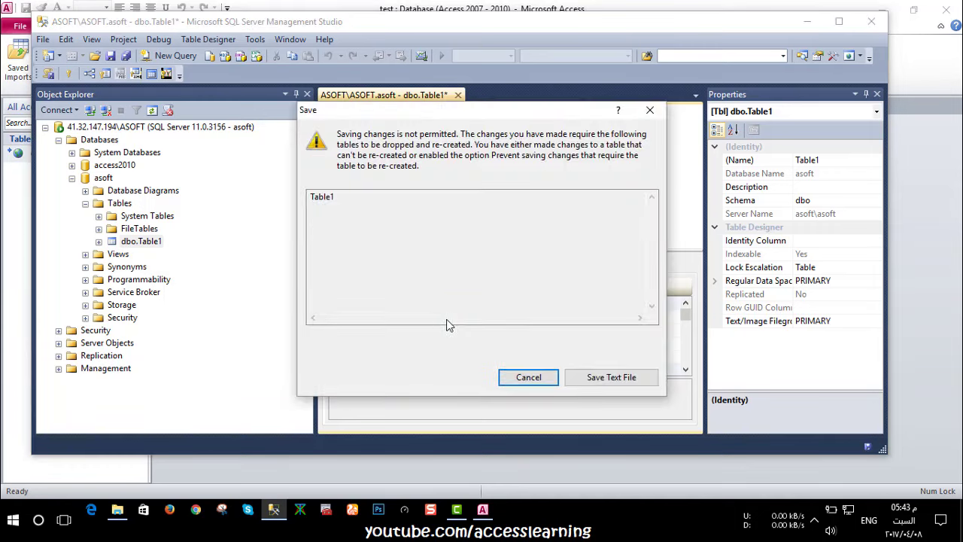
left_click(517, 379)
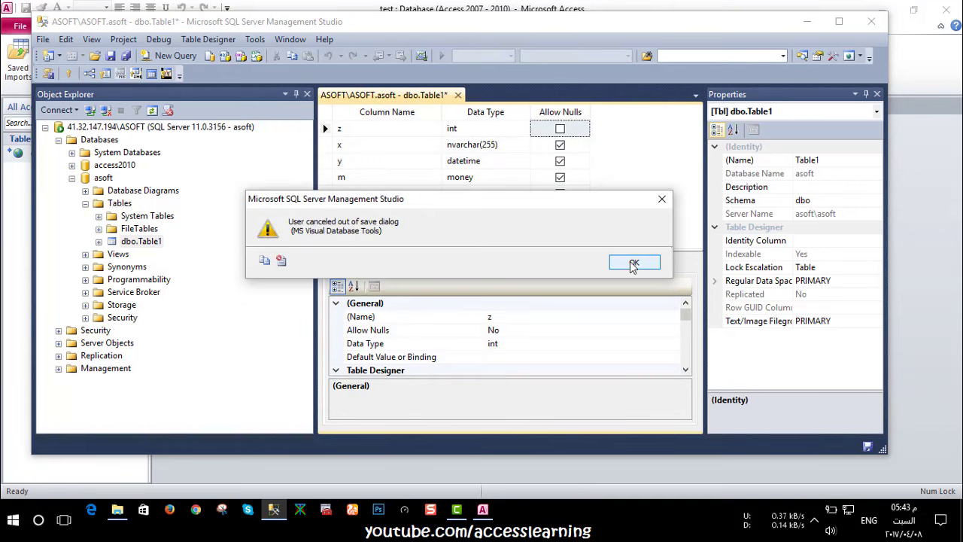
left_click(635, 262)
right_click(128, 224)
left_click(162, 248)
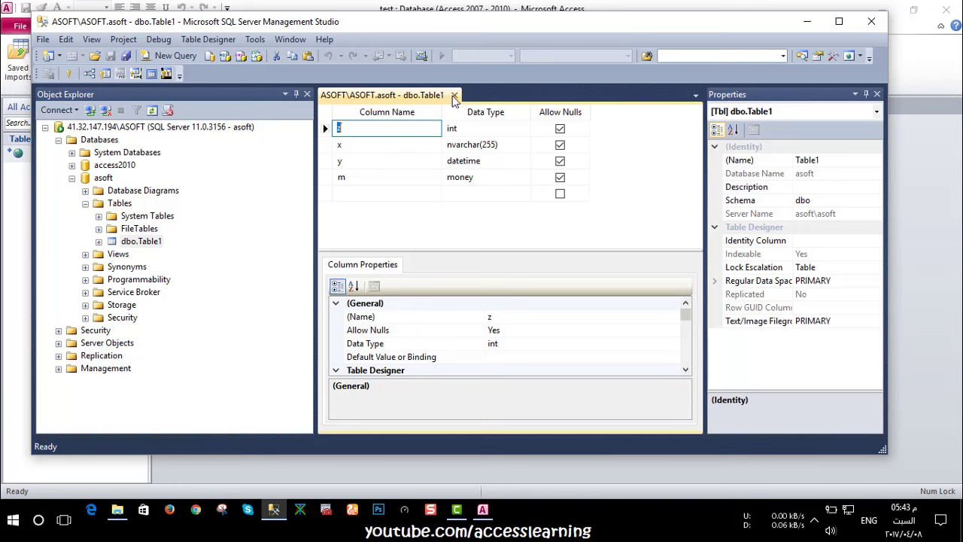
left_click(454, 95)
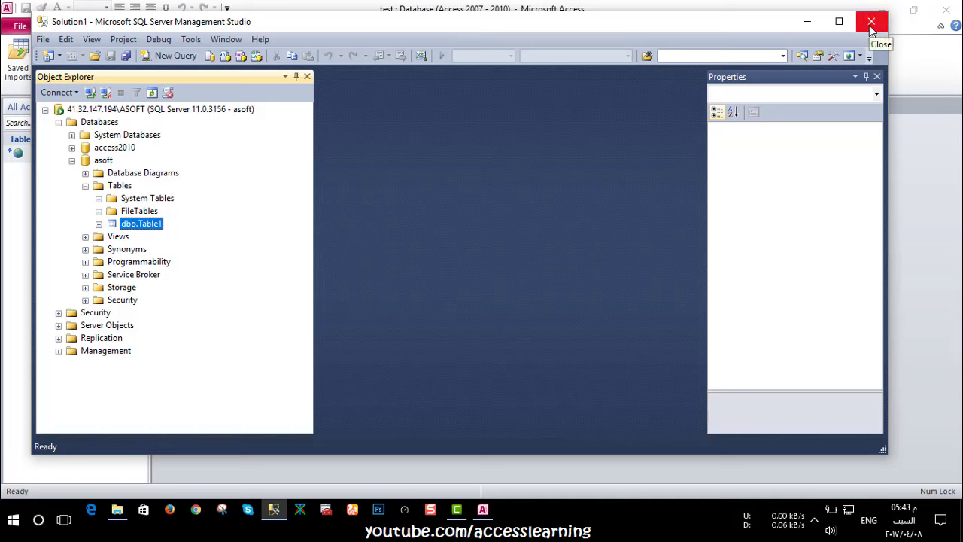
- Expand Table1's tree node and open its top 200 rows for editing
left_click(98, 224)
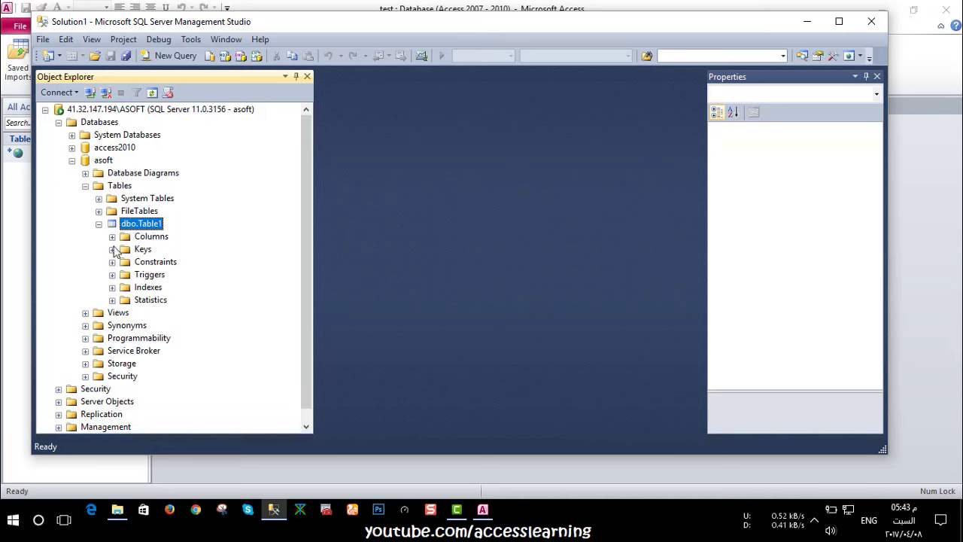
right_click(118, 228)
key("Escape")
left_click(112, 249)
right_click(130, 224)
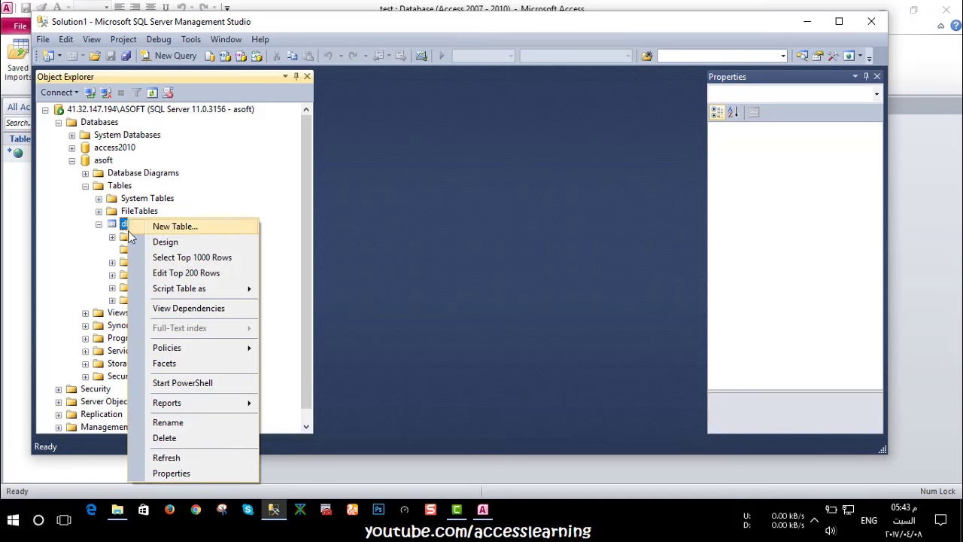
left_click(167, 274)
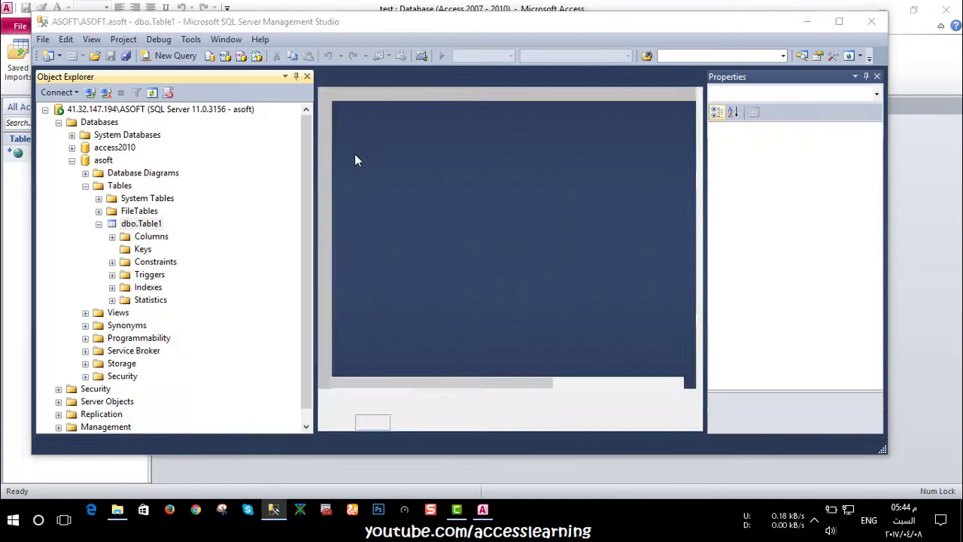
- Enter row 2 with z 2, an Arabic name, 1/1/2012 and 300, then close Management Studio
left_click(374, 146)
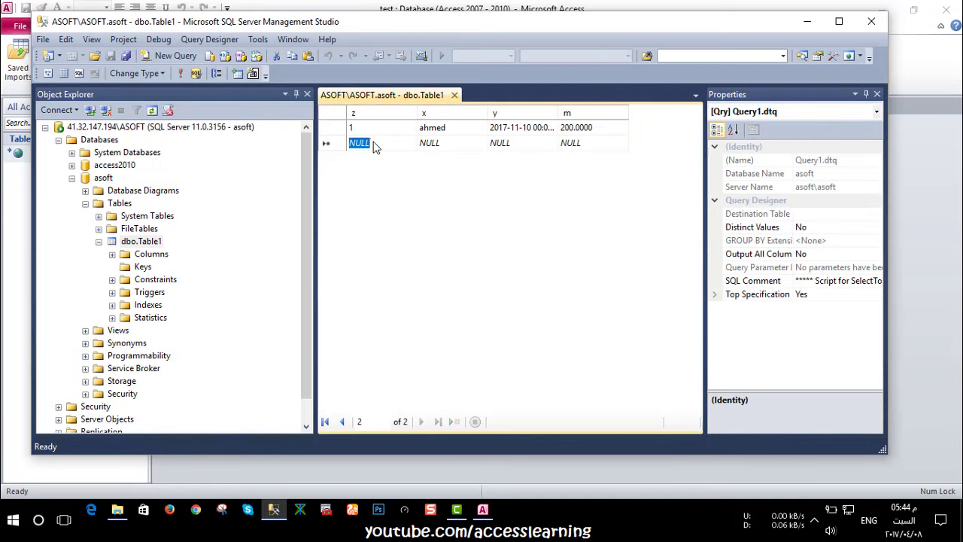
type("2")
left_click(445, 149)
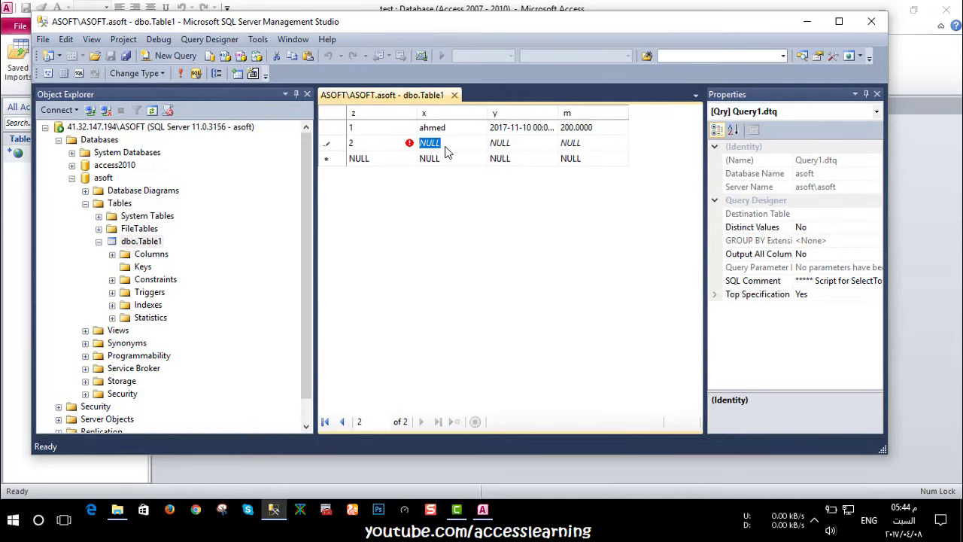
key("alt+shift")
type("عبد")
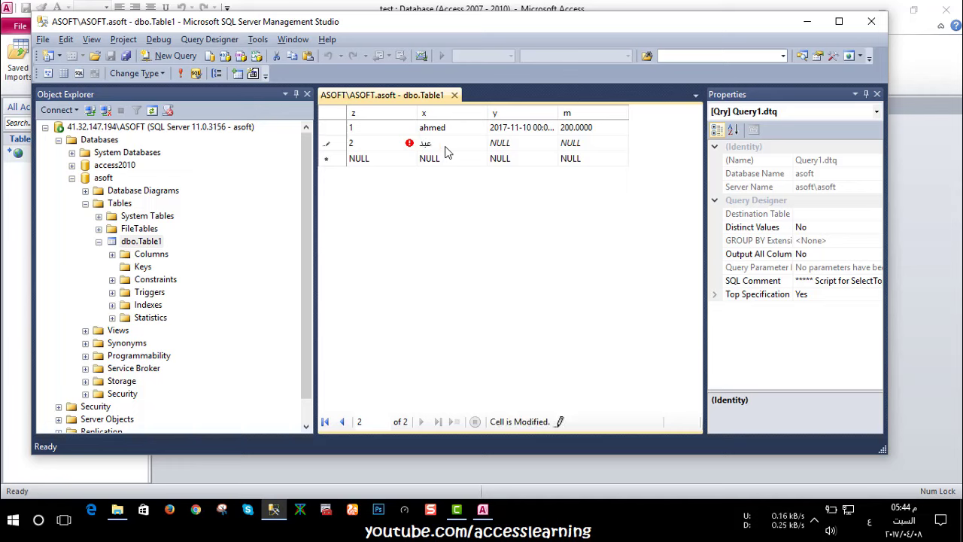
type("العاطي")
left_click(514, 146)
type("1/1/2012")
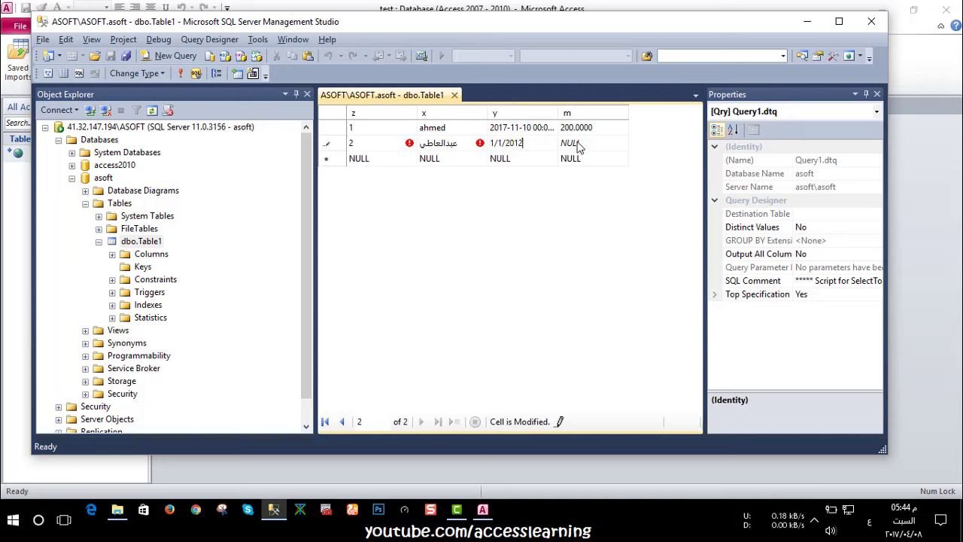
left_click(576, 145)
type("300")
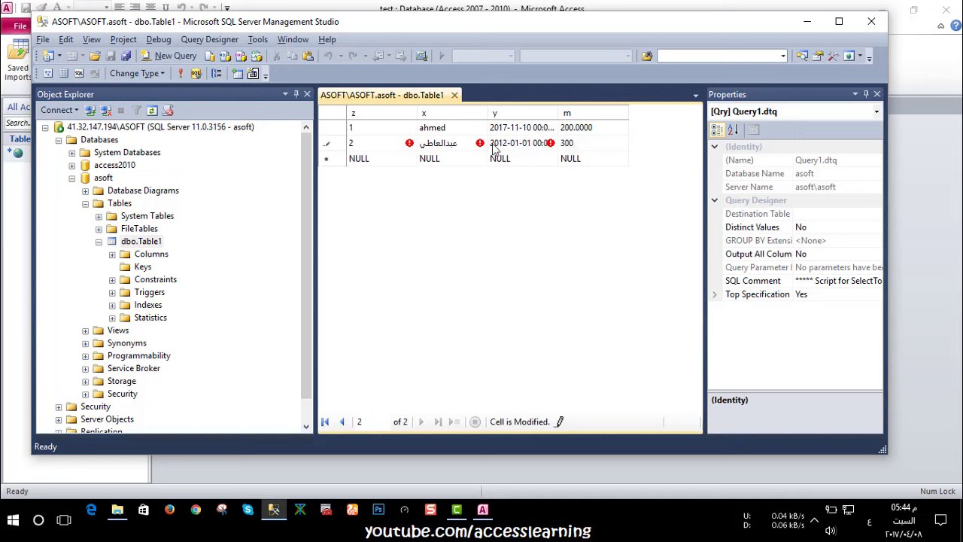
left_click(364, 158)
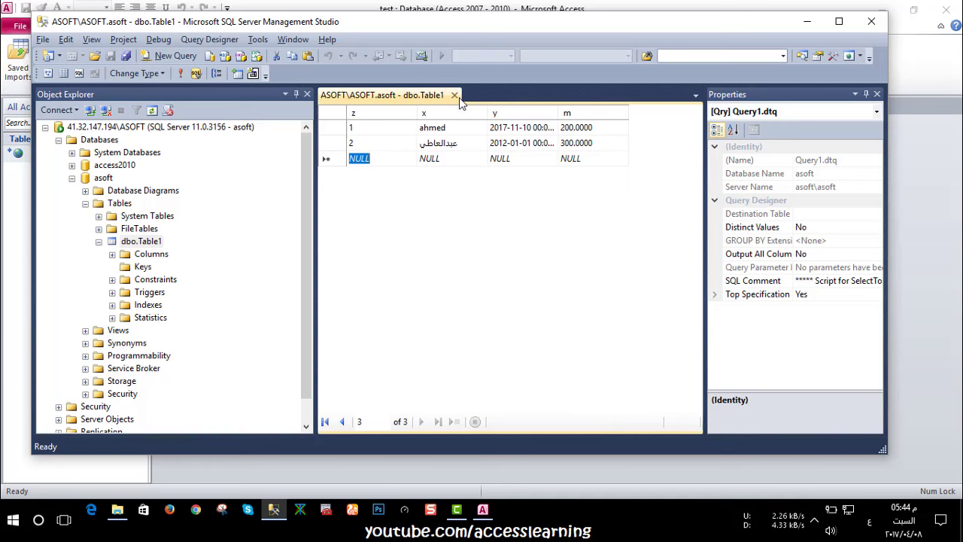
left_click(454, 95)
left_click(871, 21)
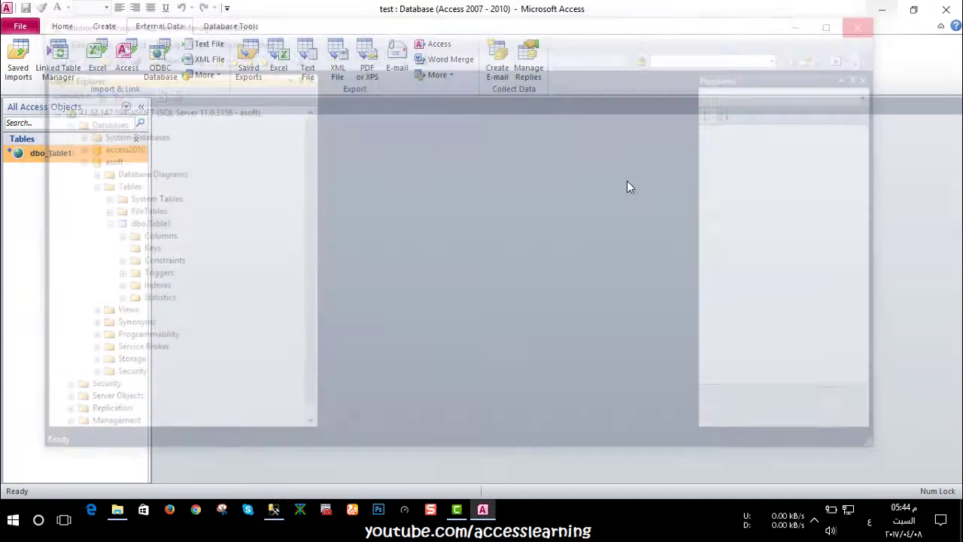
double_click(99, 151)
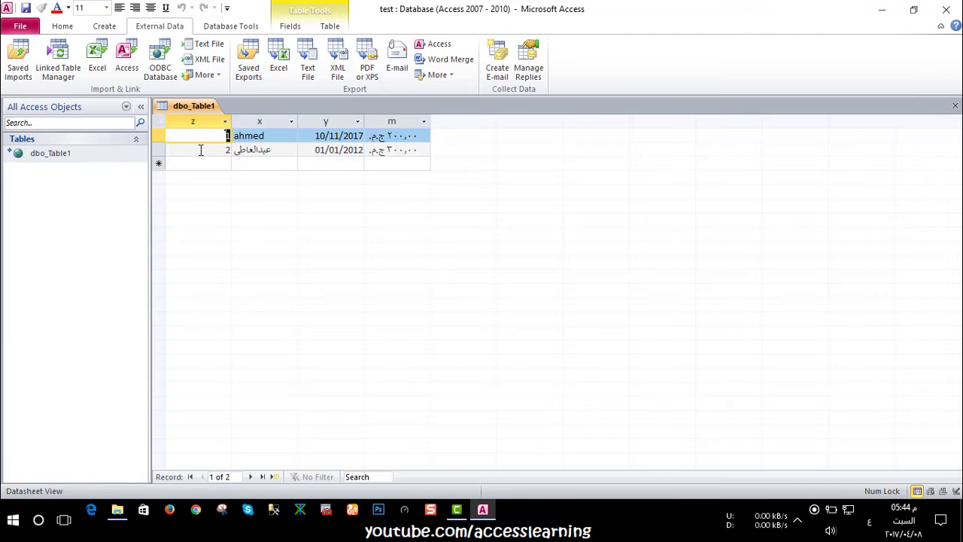
left_click(237, 150)
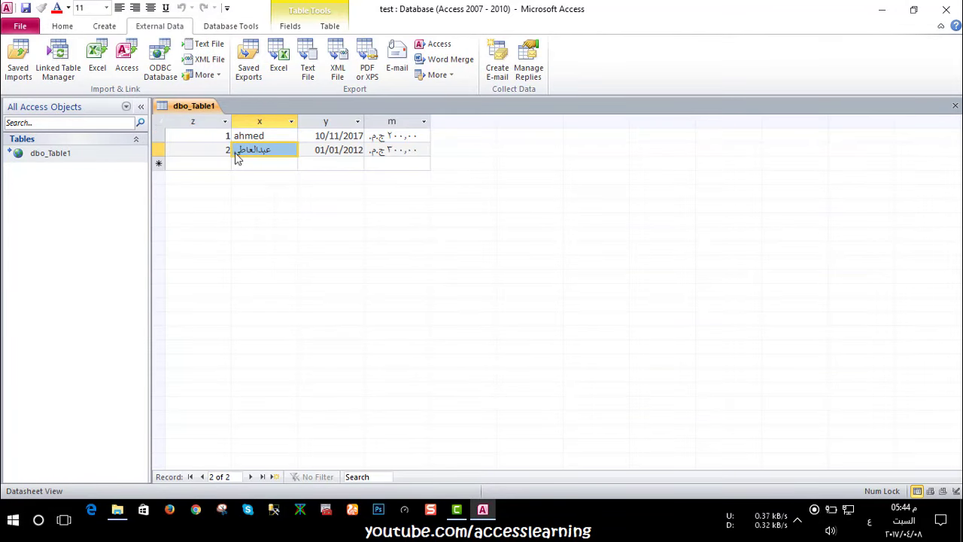
left_click(213, 164)
left_click(213, 137)
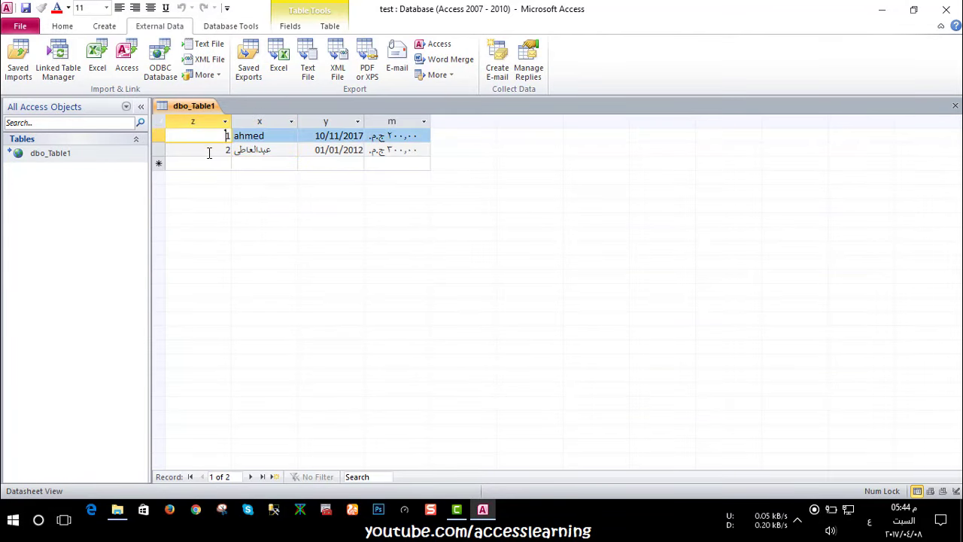
left_click(208, 151)
left_click(206, 164)
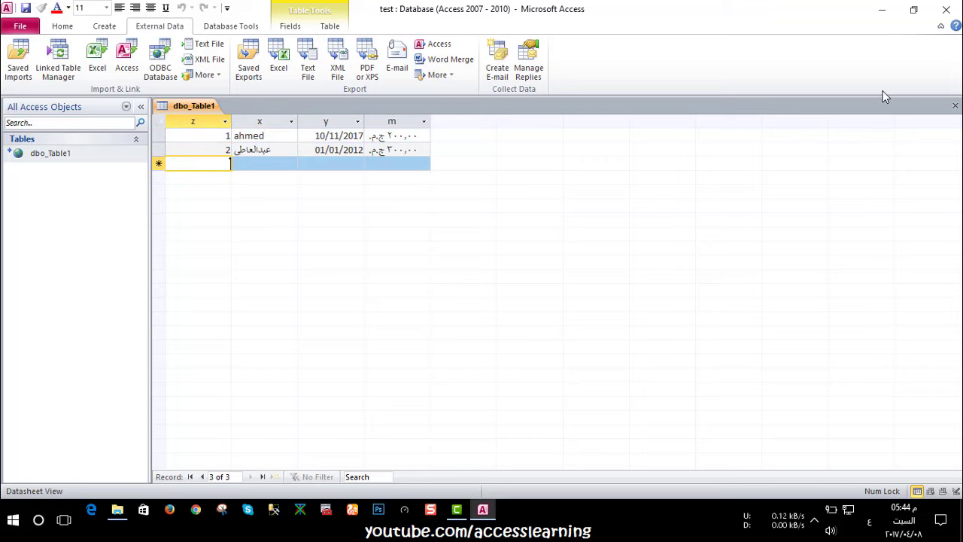
left_click(956, 106)
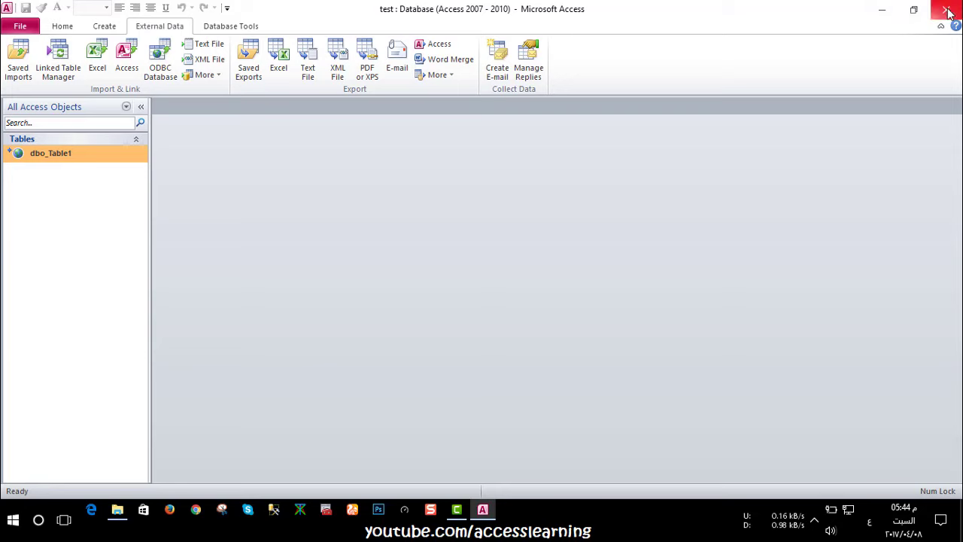